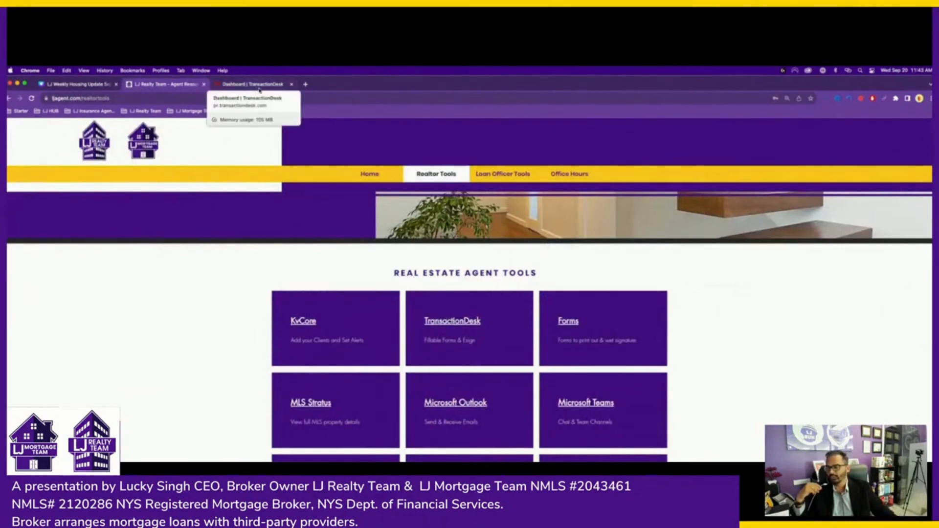
# - Open the MLS Stratus tile from the Realtor Tools page in a new tab
pyautogui.click(306, 408)
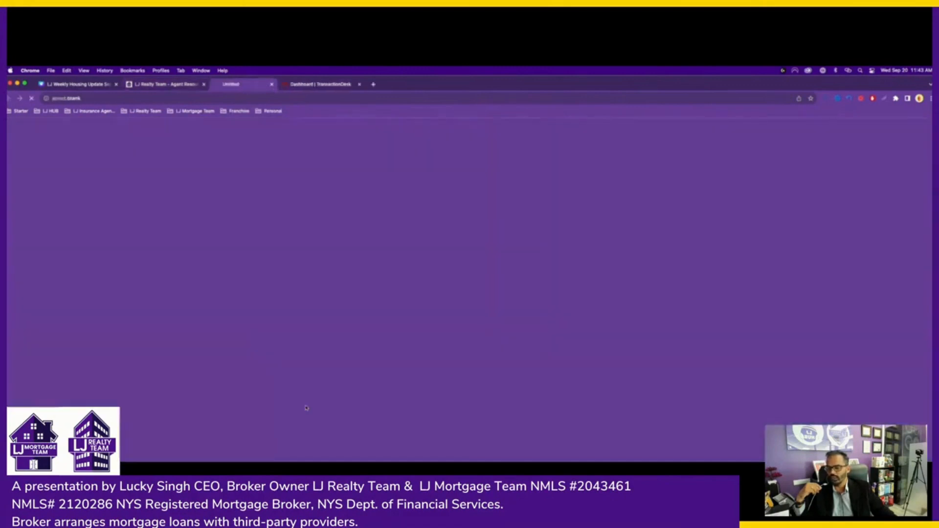
# - Log in to MLS Stratus with the saved credentials, go to Info Center, and dismiss the news tips
pyautogui.click(458, 190)
pyautogui.click(477, 208)
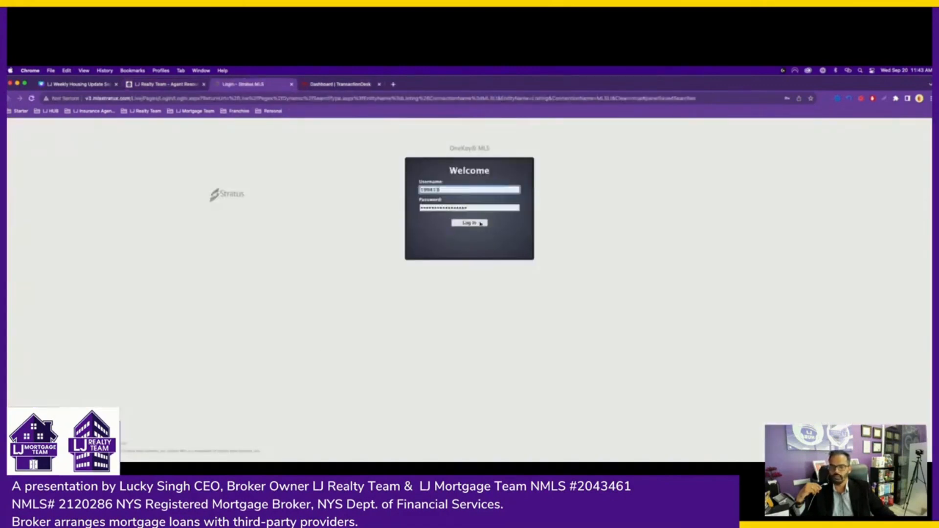
pyautogui.click(482, 225)
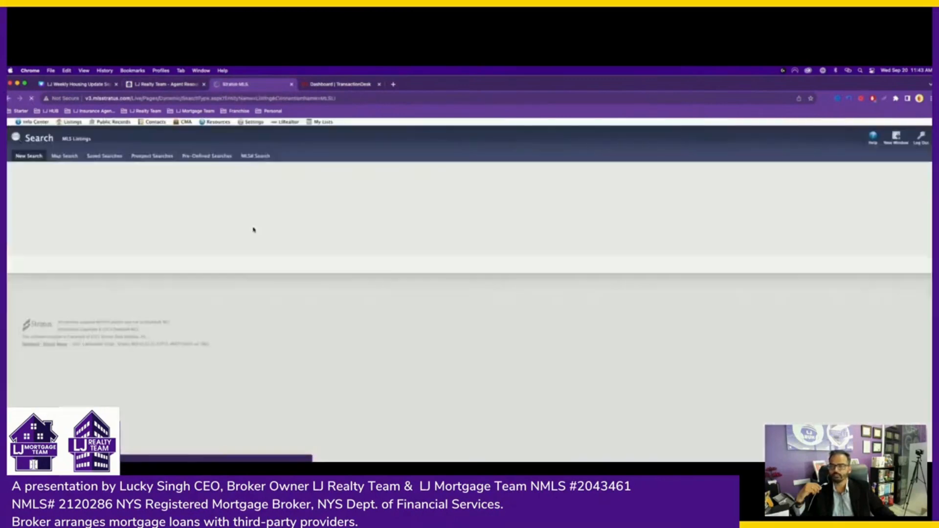
pyautogui.click(34, 123)
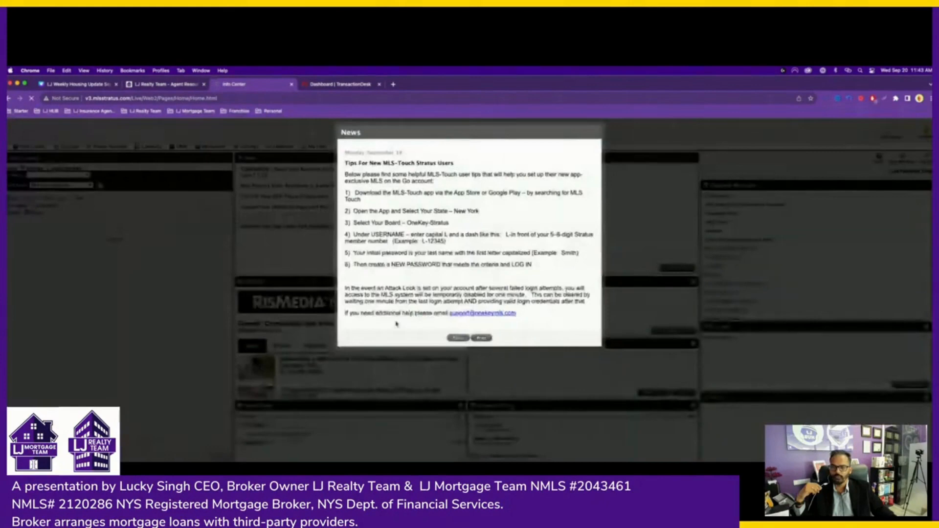
pyautogui.click(453, 338)
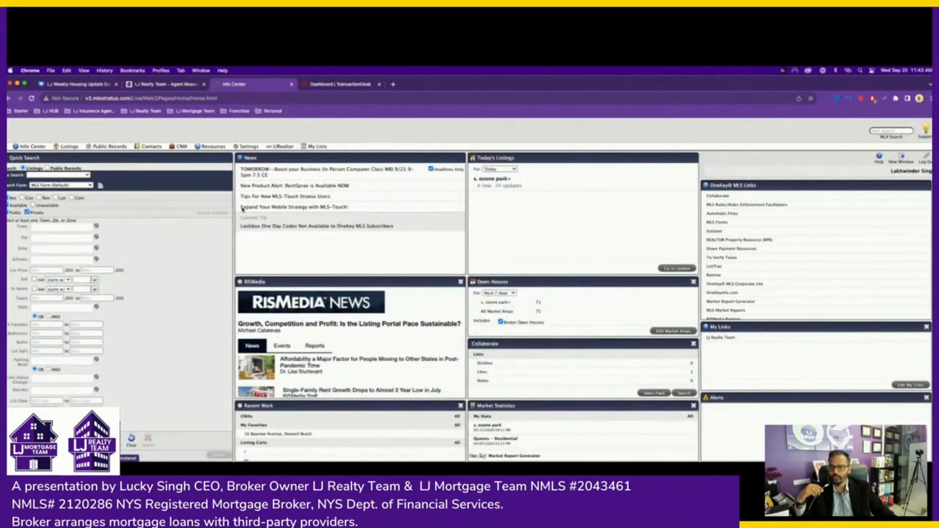
# - Browse the Resources menu, then switch to the agent tools tab and back to the Info Center
pyautogui.click(214, 147)
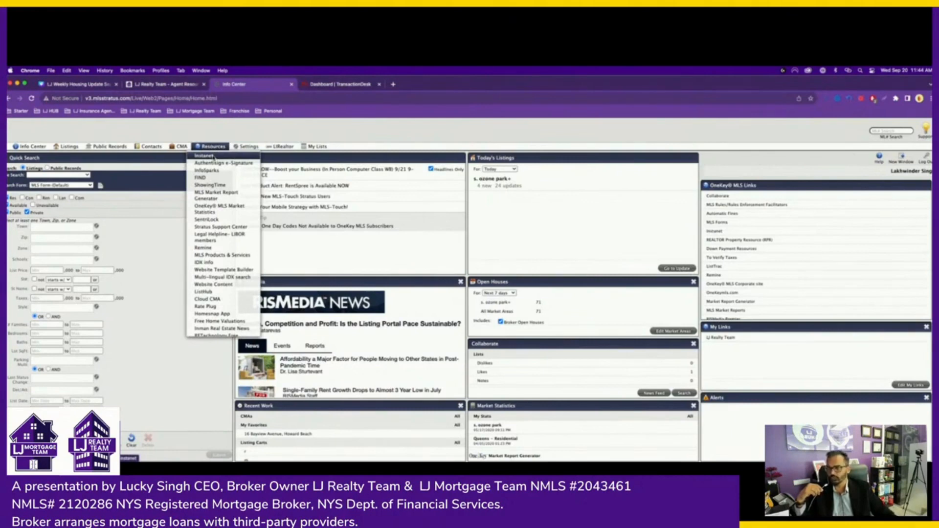
pyautogui.click(172, 84)
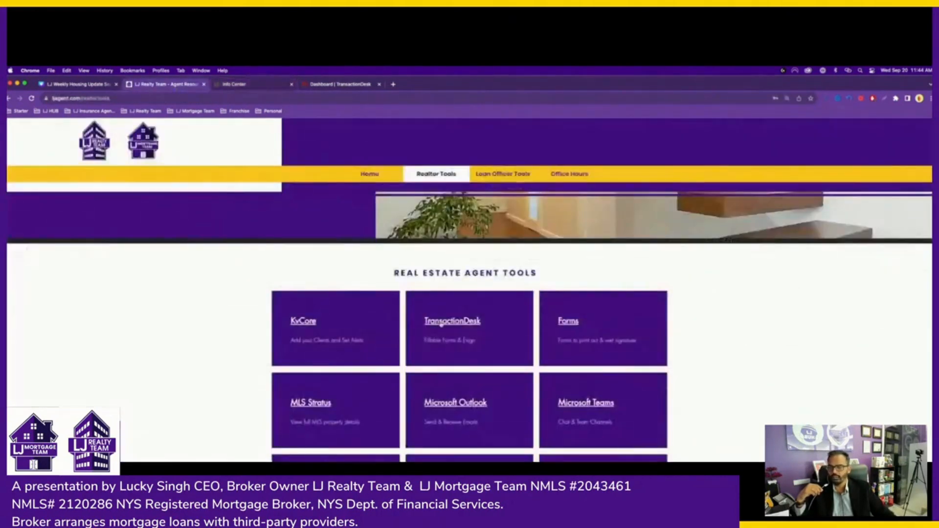
pyautogui.click(233, 88)
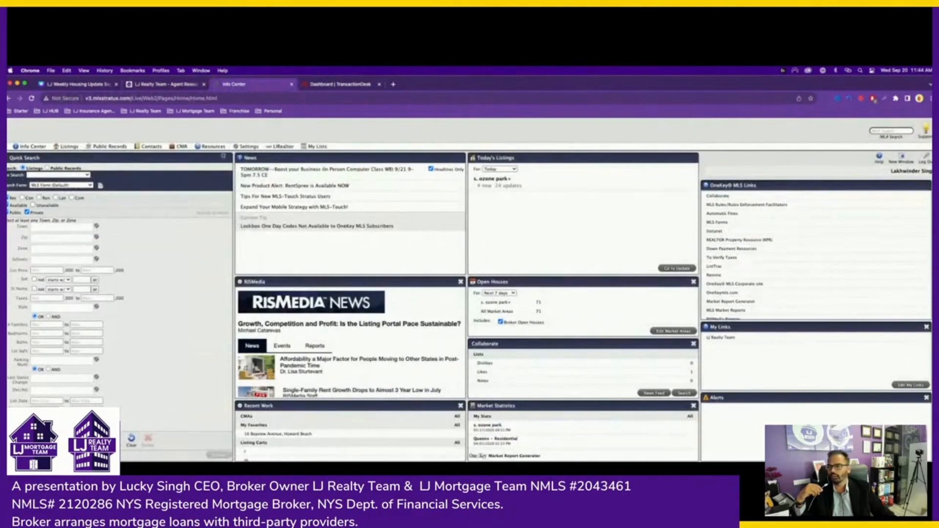
pyautogui.moveTo(220, 150)
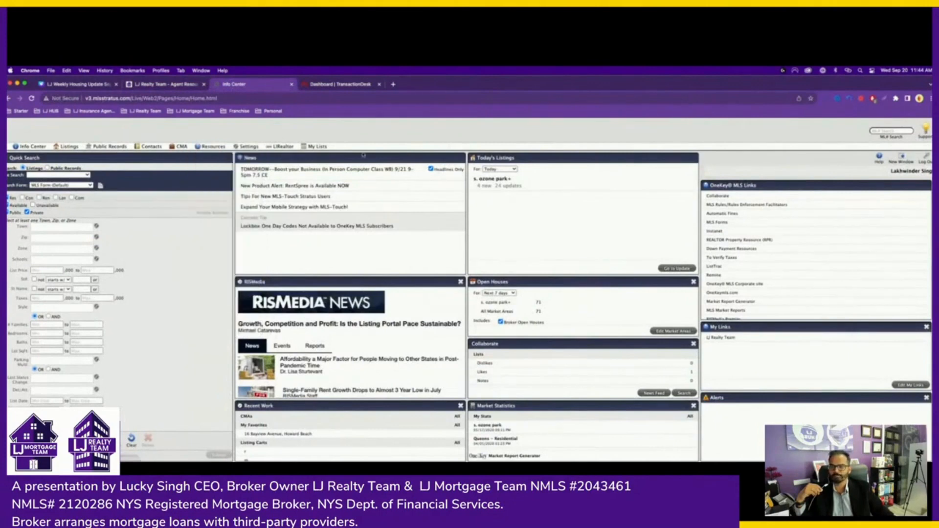
# - On the TransactionDesk Agent Dashboard, launch the Create Transaction dialog
pyautogui.click(332, 86)
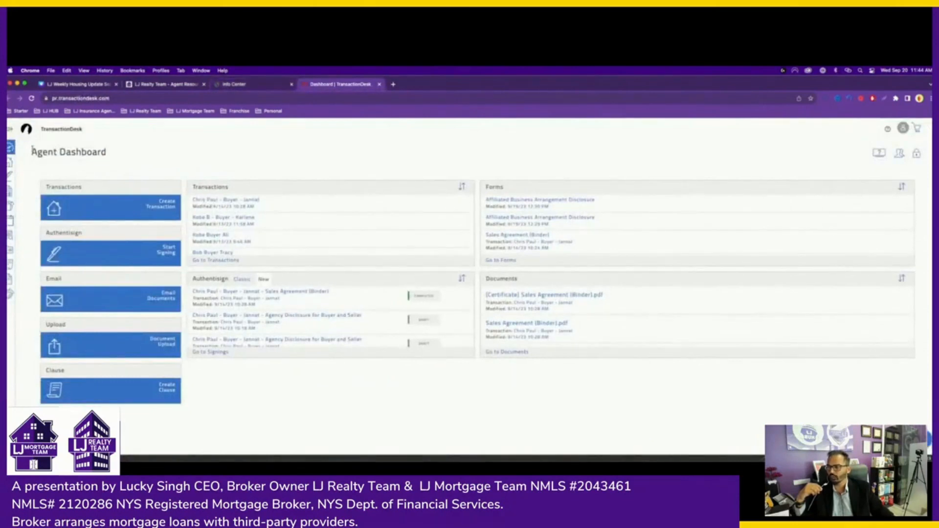
pyautogui.moveTo(32, 151); pyautogui.dragTo(121, 155)
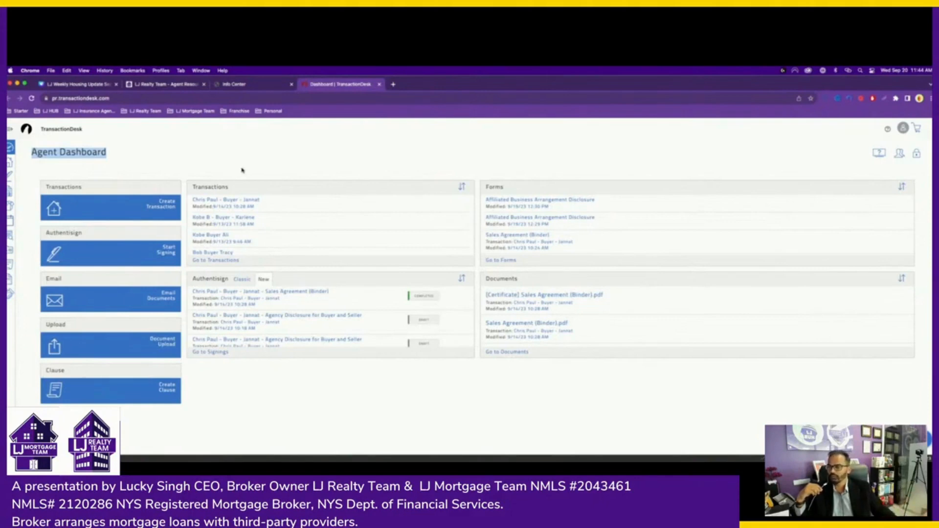
pyautogui.click(168, 209)
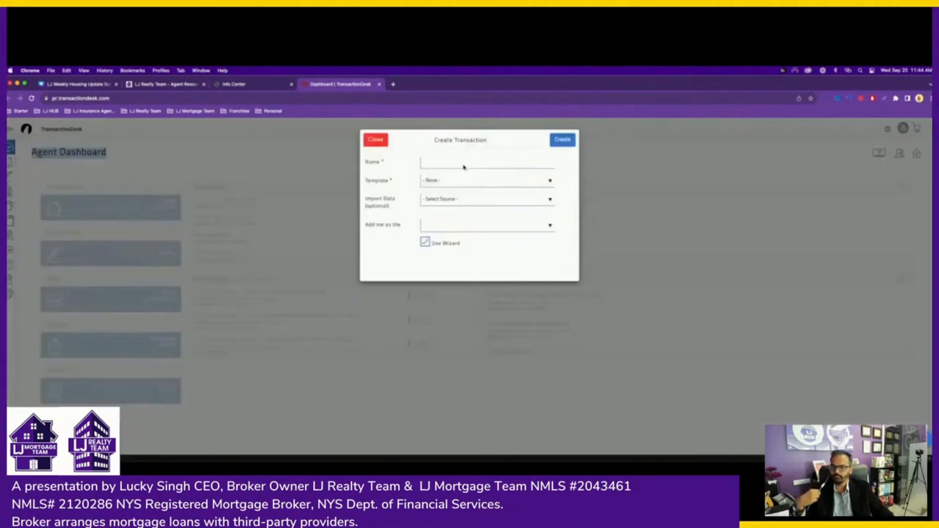
# - Name the new transaction after the buyer
pyautogui.click(464, 164)
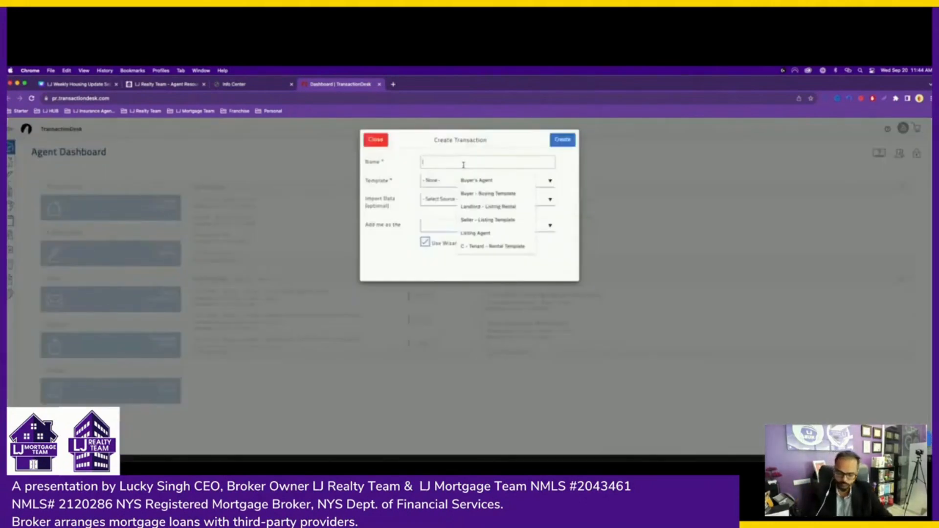
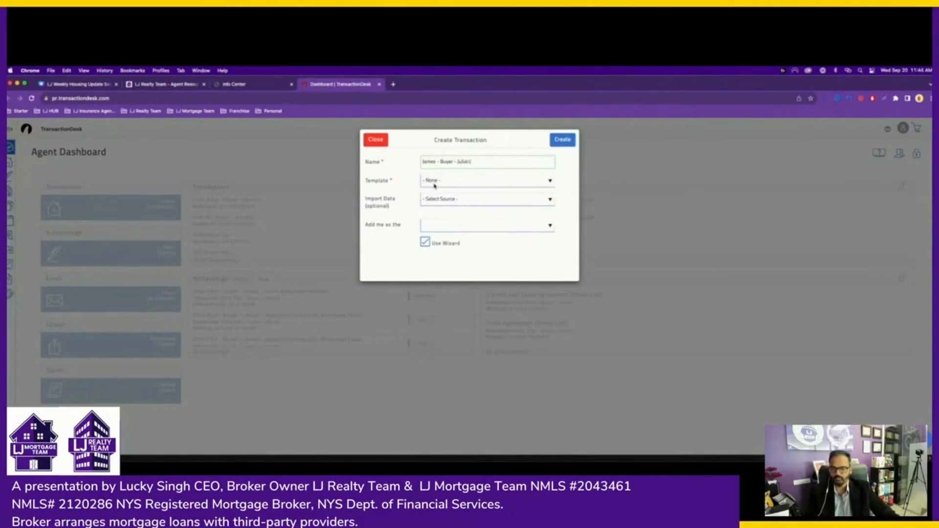
pyautogui.doubleClick(425, 162)
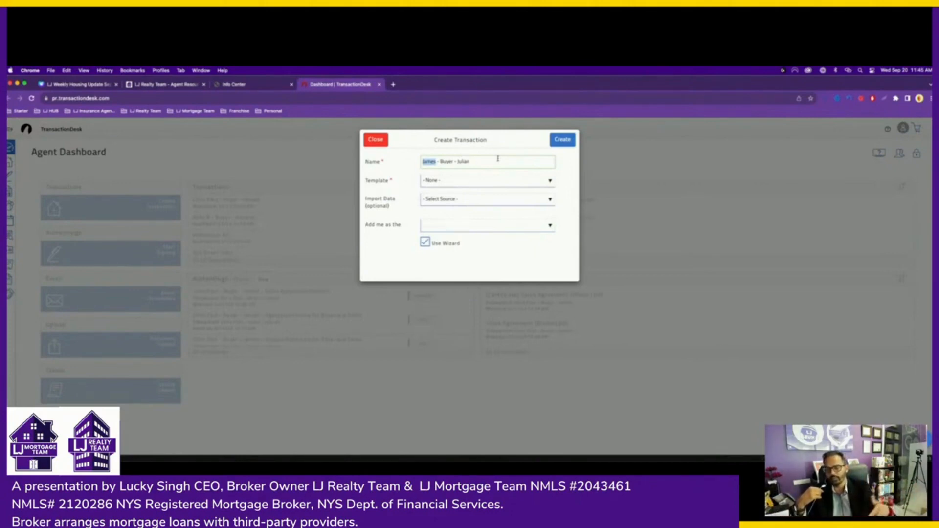
# - Choose the B - Buyer - Buying Template, try a Long Island MLS import, then reset Import Data to none
pyautogui.click(465, 180)
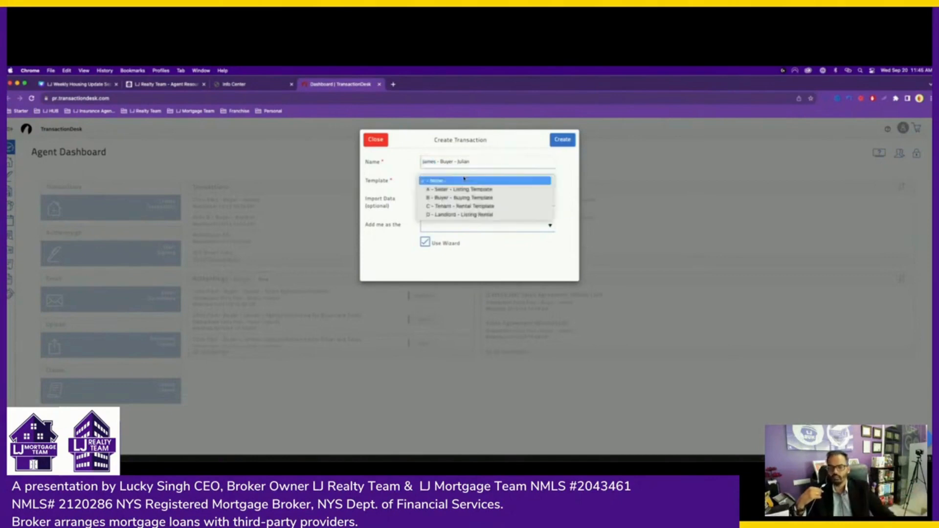
pyautogui.click(449, 198)
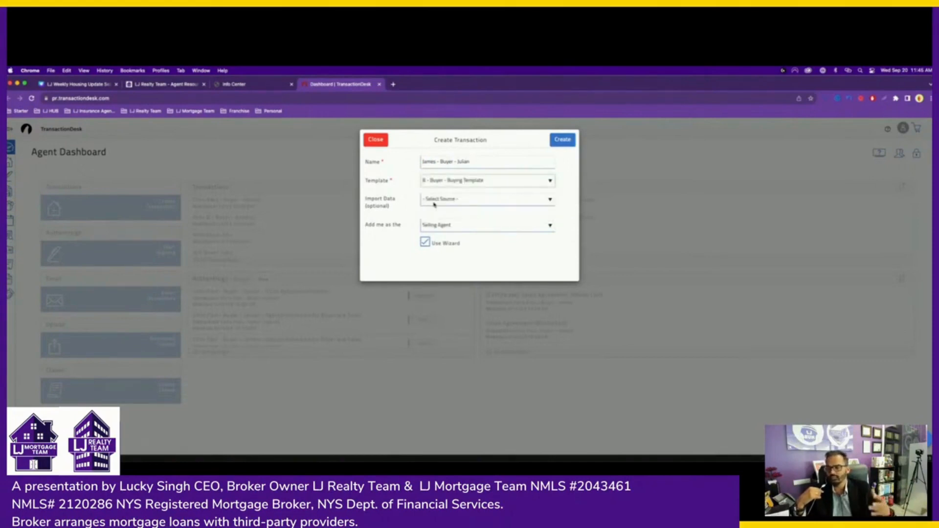
pyautogui.click(434, 201)
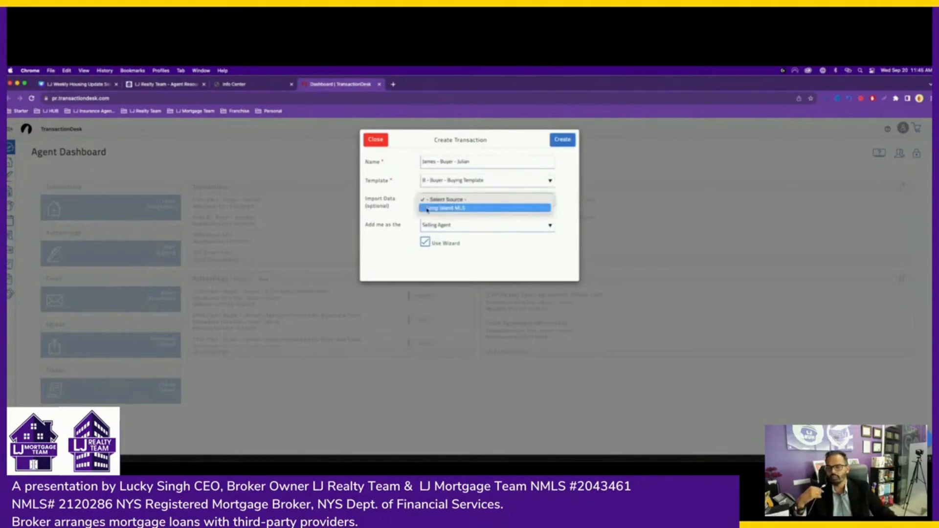
pyautogui.click(443, 208)
pyautogui.click(442, 229)
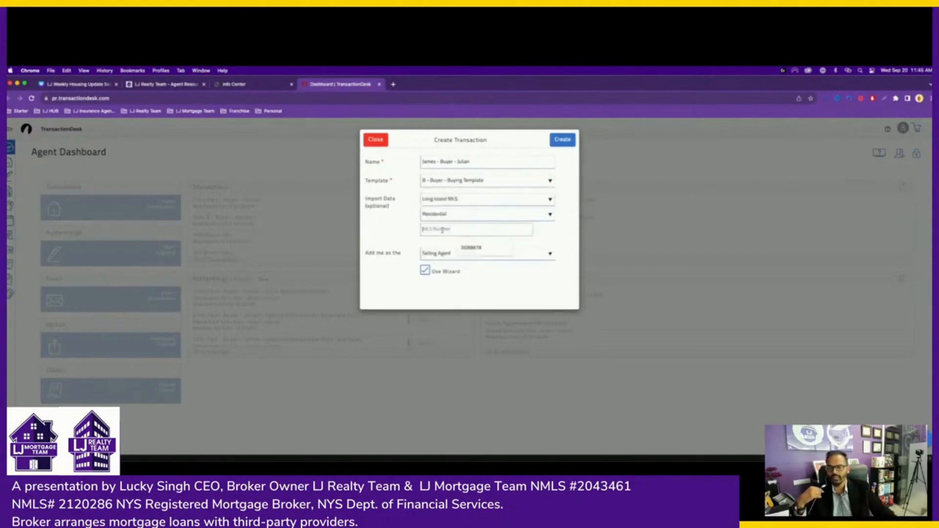
pyautogui.click(472, 249)
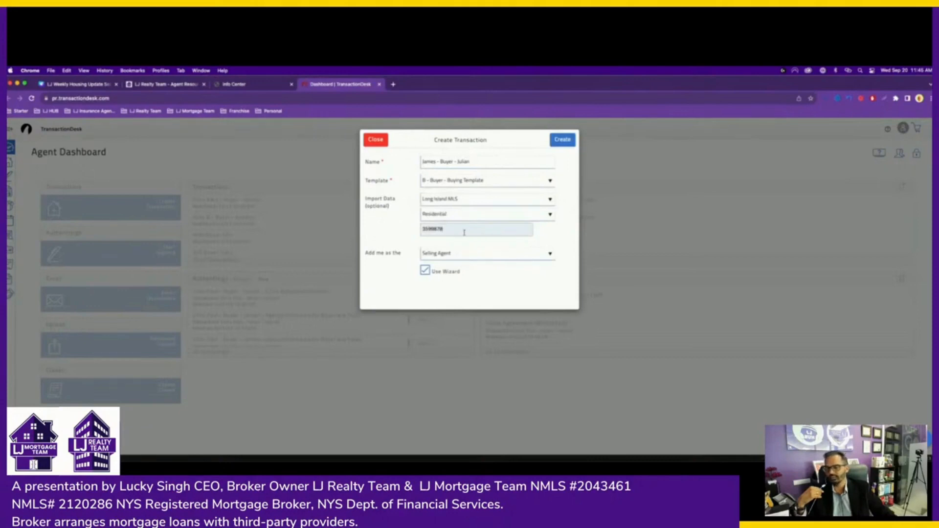
pyautogui.click(448, 200)
pyautogui.click(456, 192)
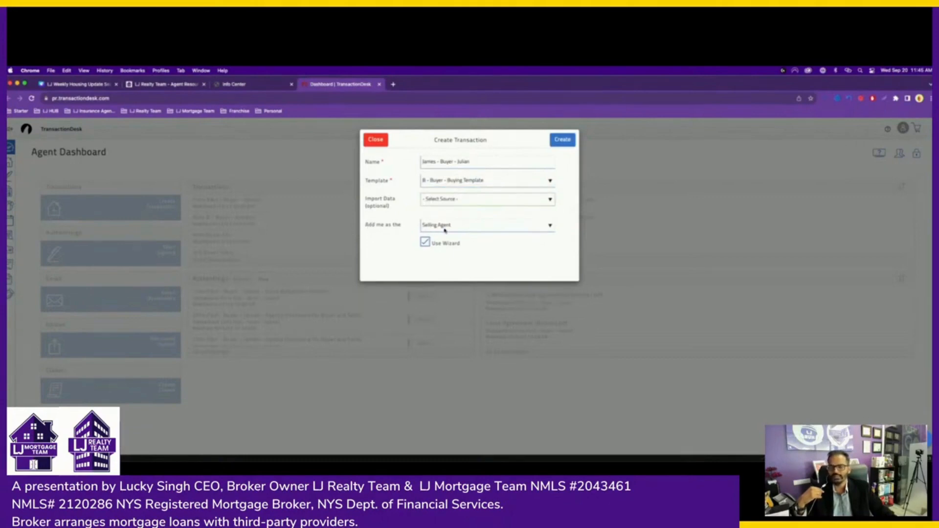
# - Create the transaction and advance the wizard from Details to the Transaction Dates step
pyautogui.click(564, 142)
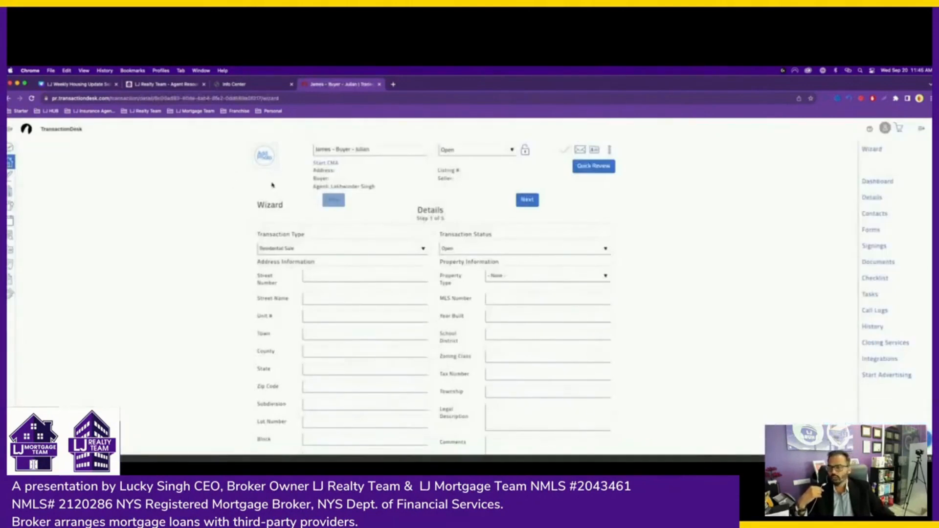
pyautogui.moveTo(417, 210); pyautogui.dragTo(459, 223)
pyautogui.click(460, 223)
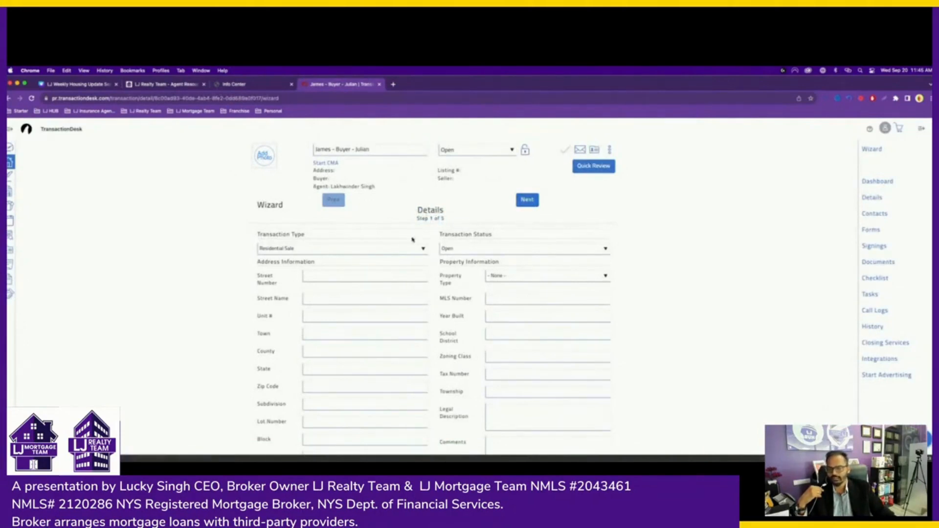
pyautogui.click(523, 202)
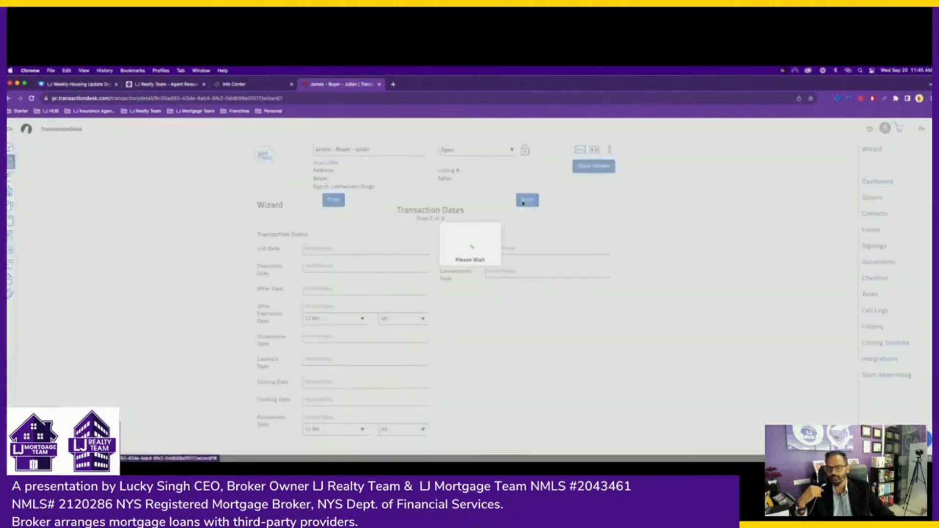
pyautogui.moveTo(396, 211); pyautogui.dragTo(455, 221)
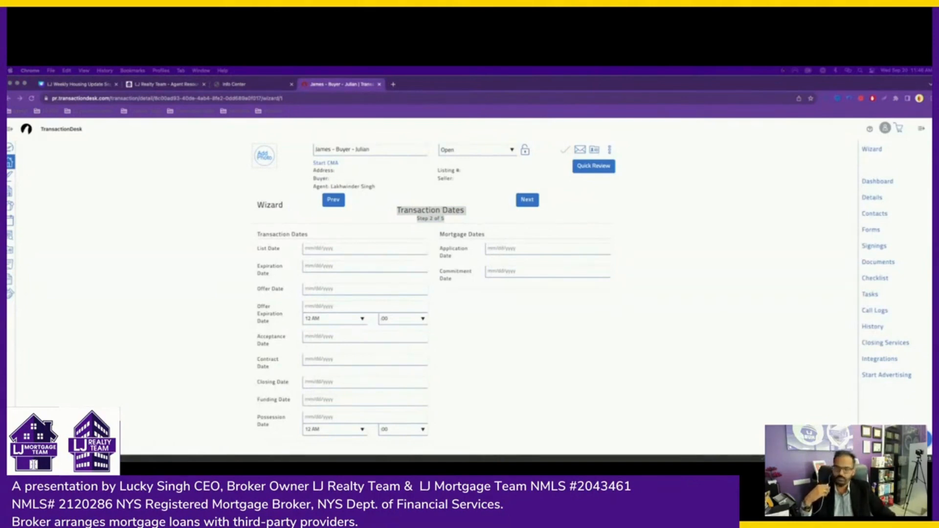
pyautogui.click(446, 221)
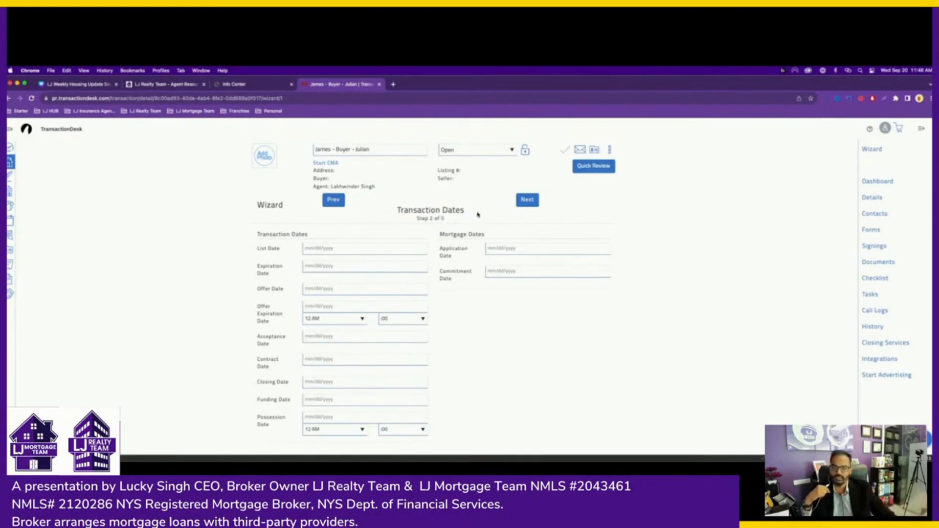
# - Advance the wizard to the Contacts step and bring up the + Add contact menu
pyautogui.click(528, 205)
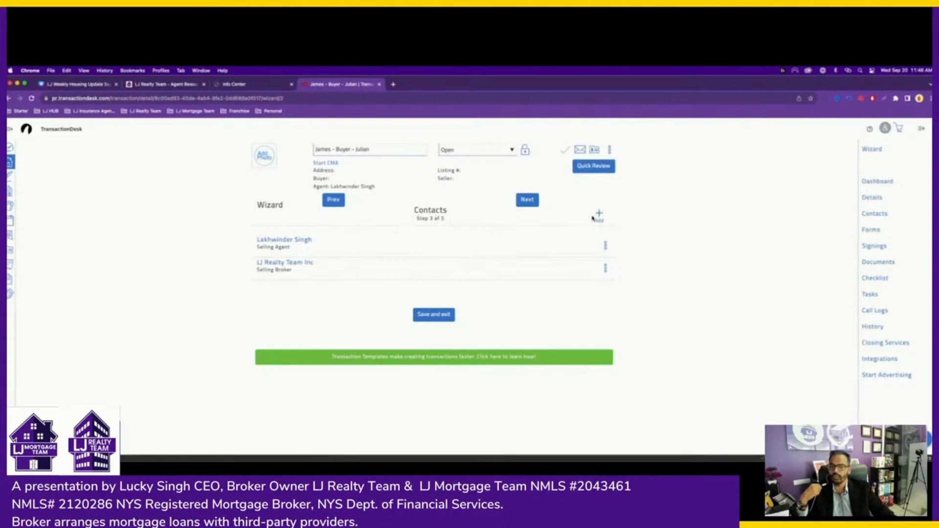
pyautogui.moveTo(412, 222); pyautogui.dragTo(448, 223)
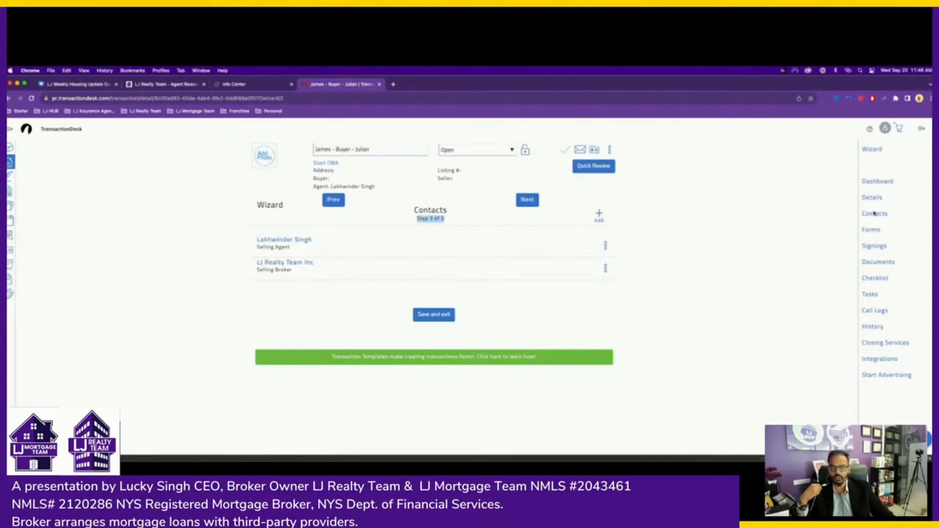
pyautogui.click(411, 217)
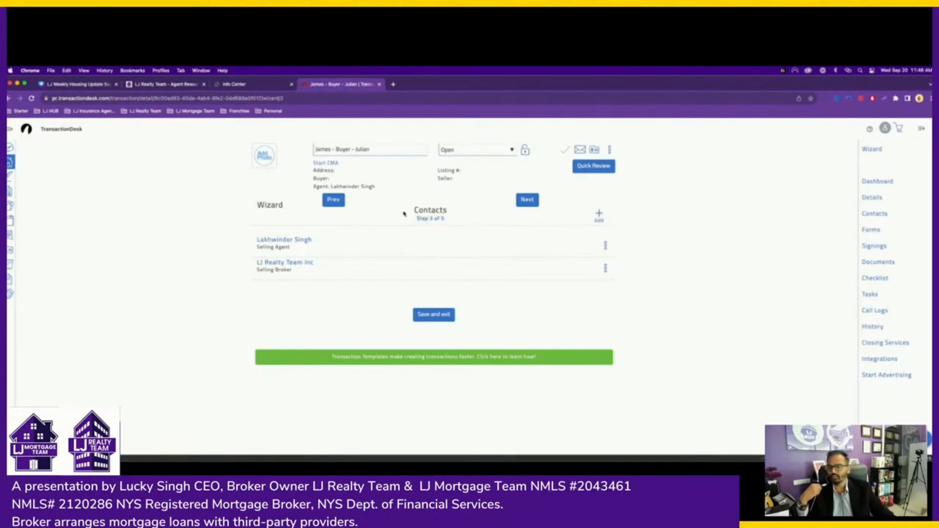
pyautogui.click(599, 216)
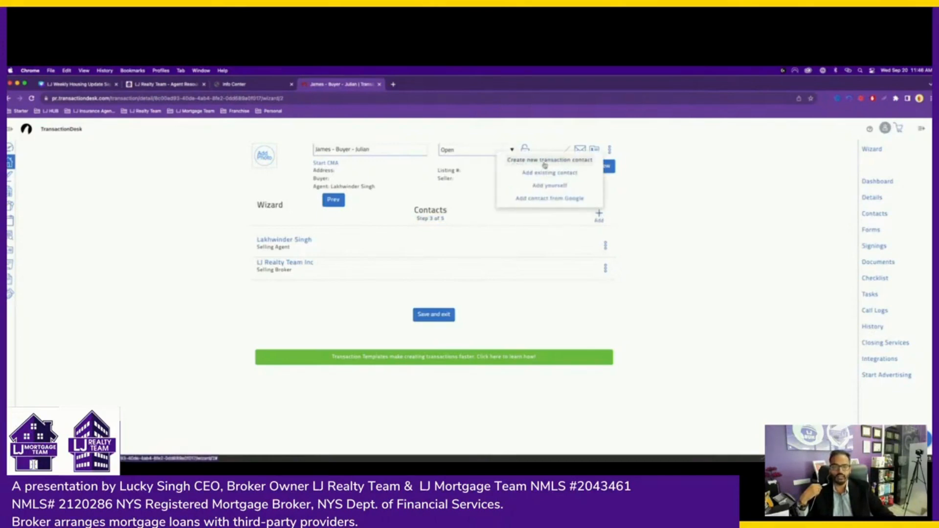
# - Start a new transaction contact and set its type to Buyer
pyautogui.click(561, 164)
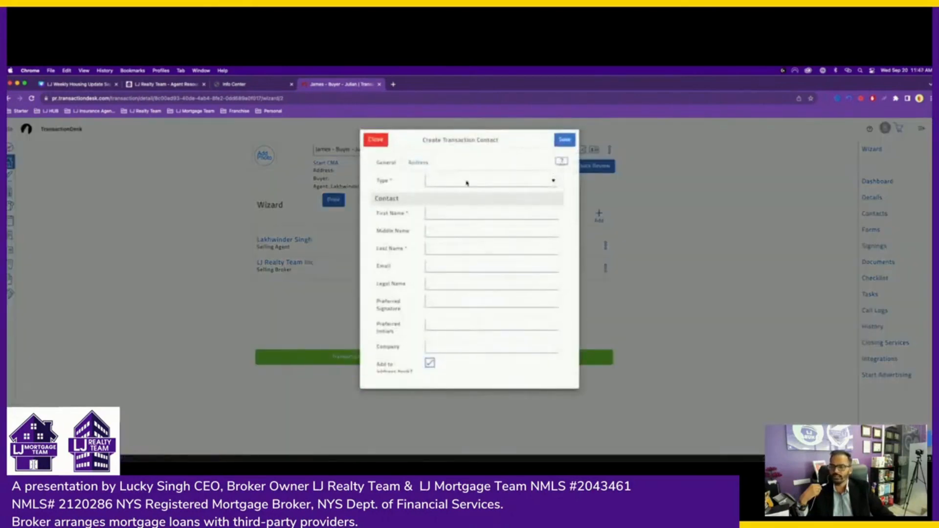
pyautogui.click(466, 183)
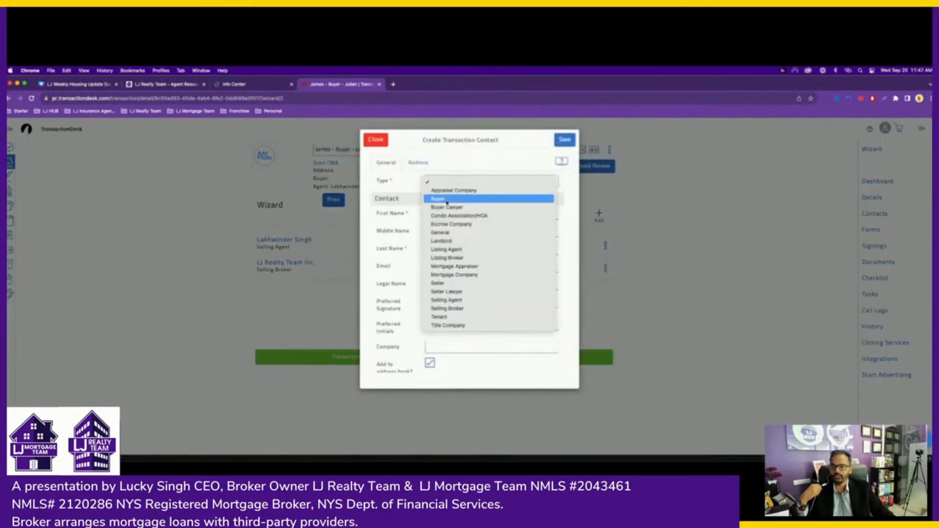
pyautogui.click(452, 199)
pyautogui.click(429, 213)
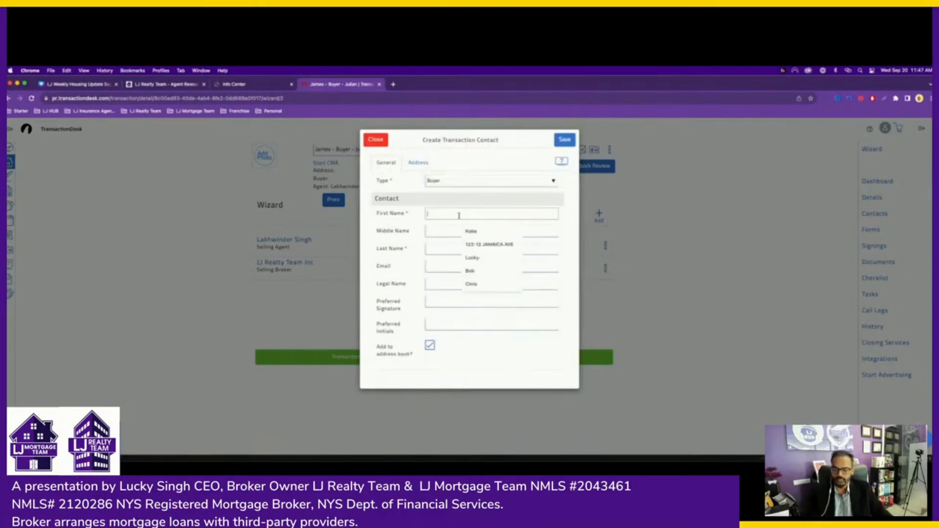
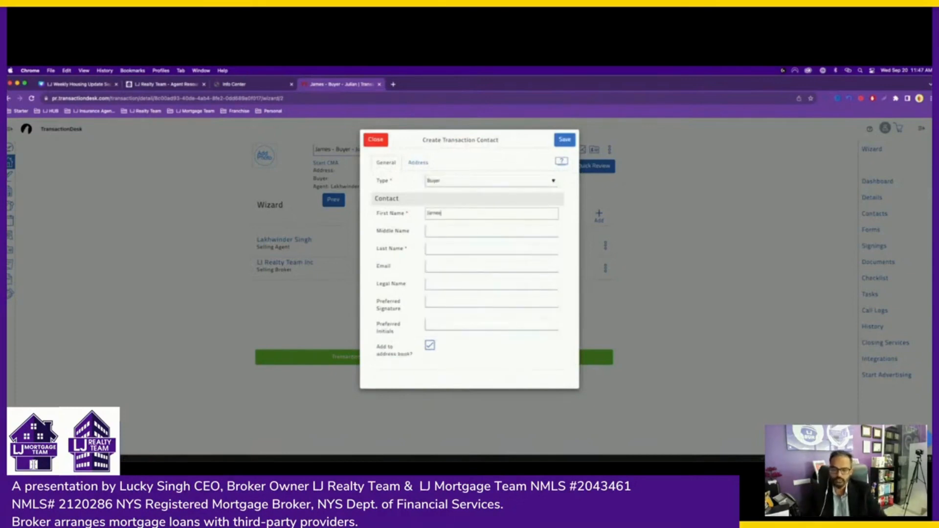
# - Enter the buyer's first name, last name and e-mail address, then save the contact
pyautogui.click(456, 248)
pyautogui.press('Tab')
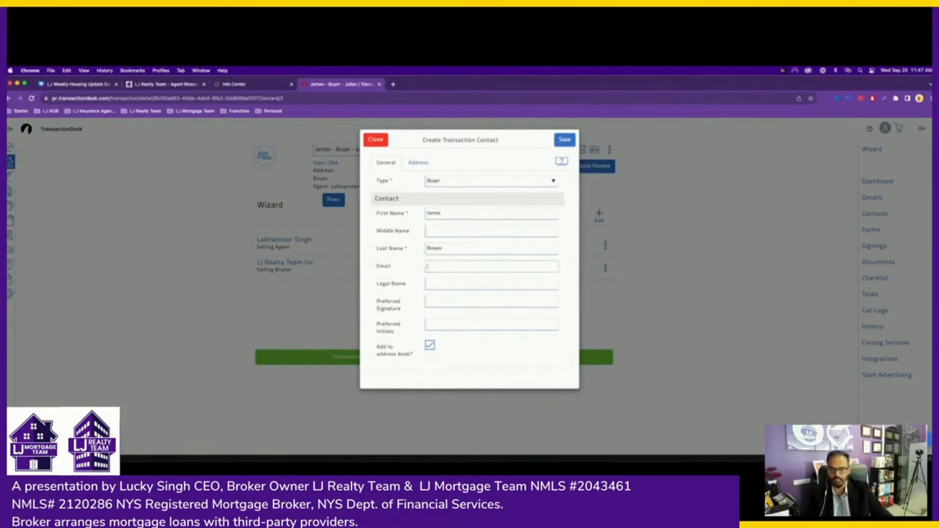
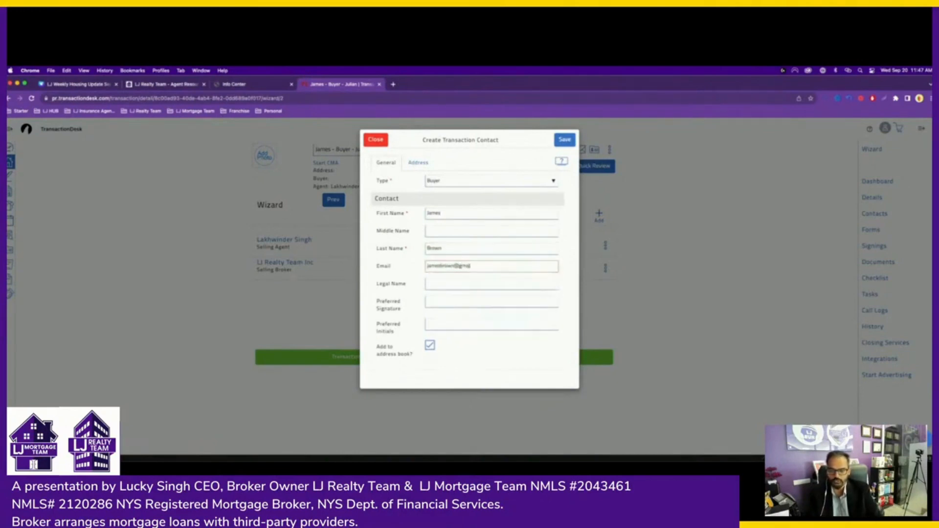
pyautogui.press('Tab')
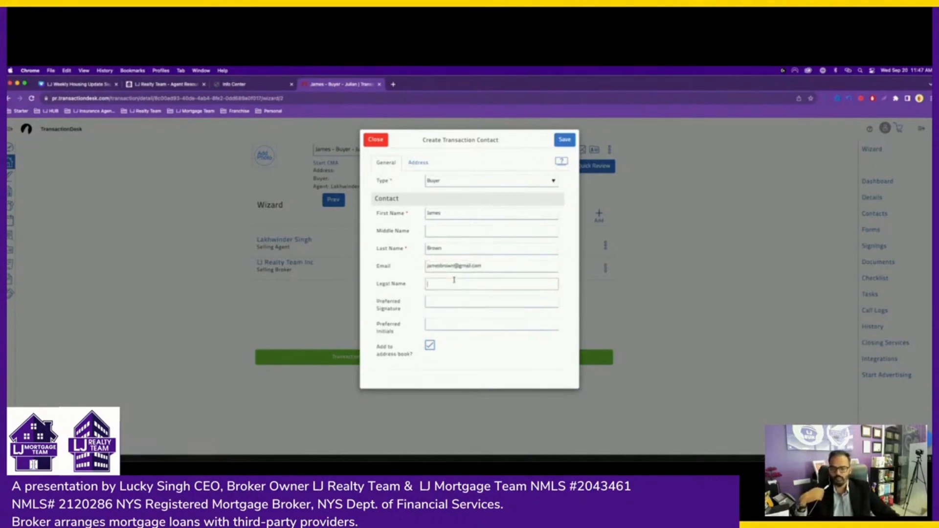
pyautogui.click(565, 140)
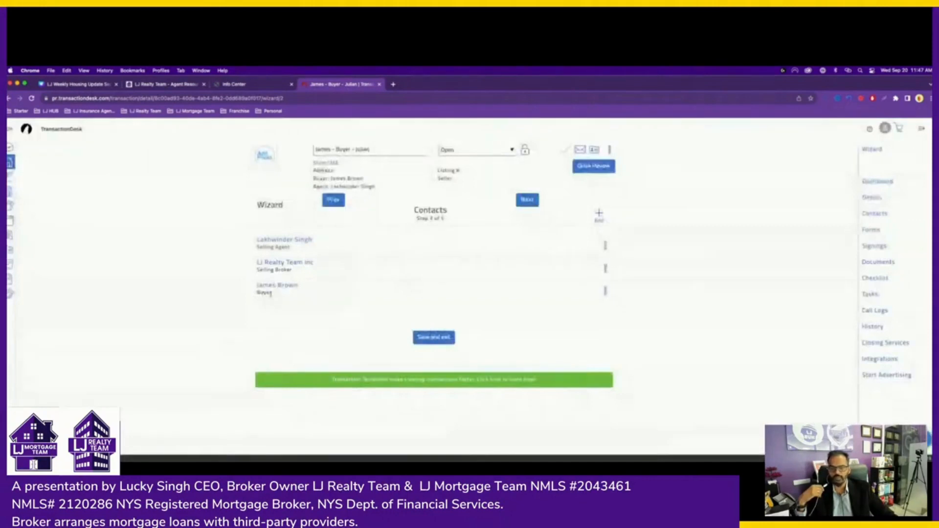
# - Advance past Forms and Documents, closing the upload window without files, and finish the wizard
pyautogui.click(526, 203)
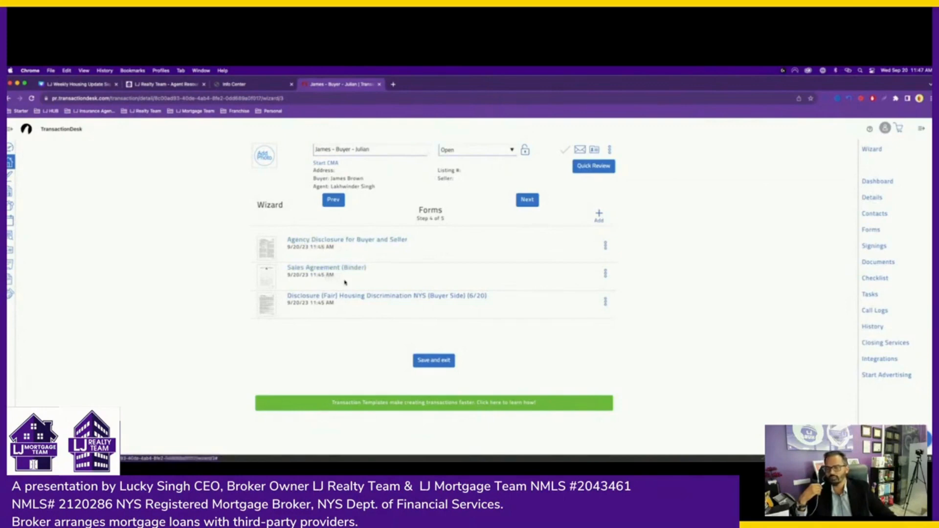
pyautogui.click(523, 202)
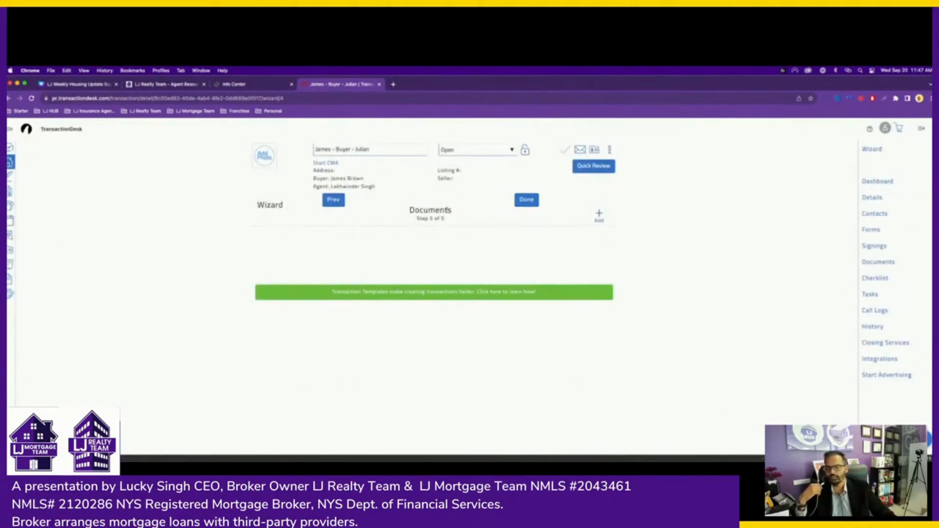
pyautogui.click(599, 218)
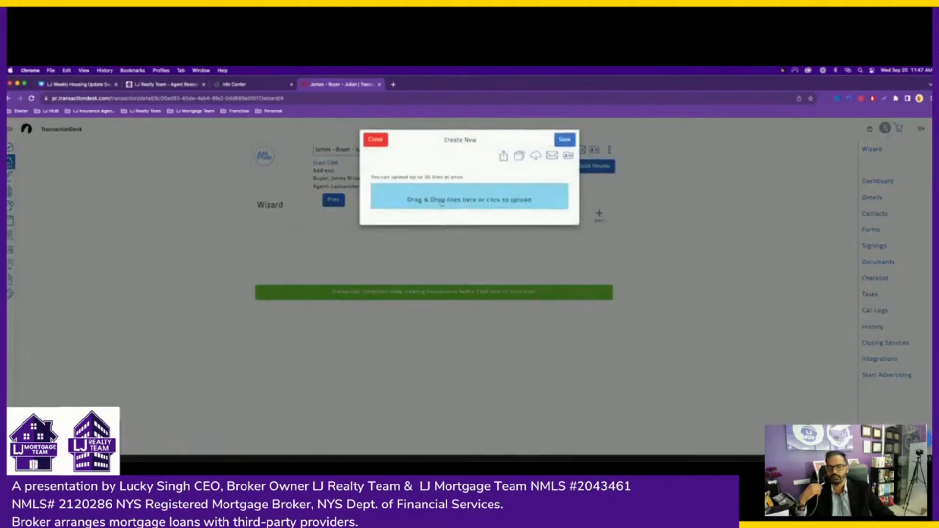
pyautogui.click(376, 141)
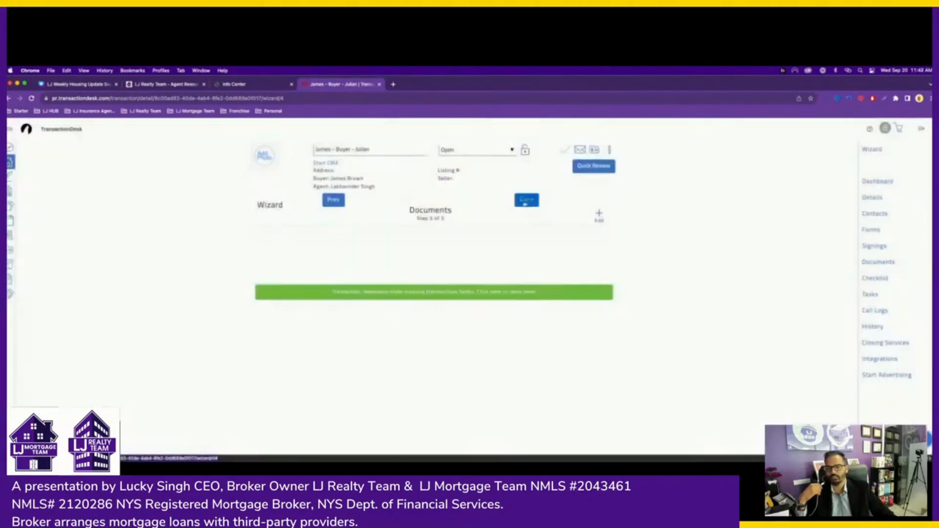
pyautogui.click(526, 201)
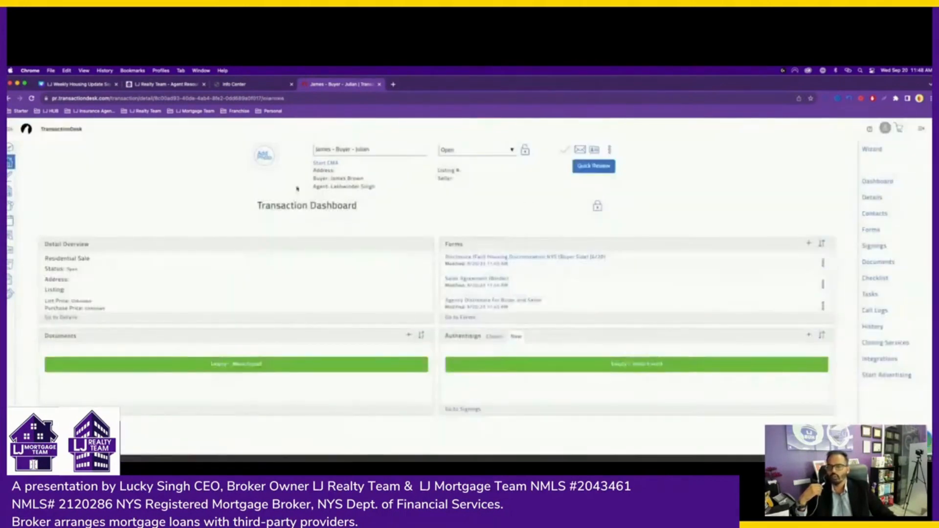
pyautogui.moveTo(256, 211); pyautogui.dragTo(358, 214)
pyautogui.click(359, 219)
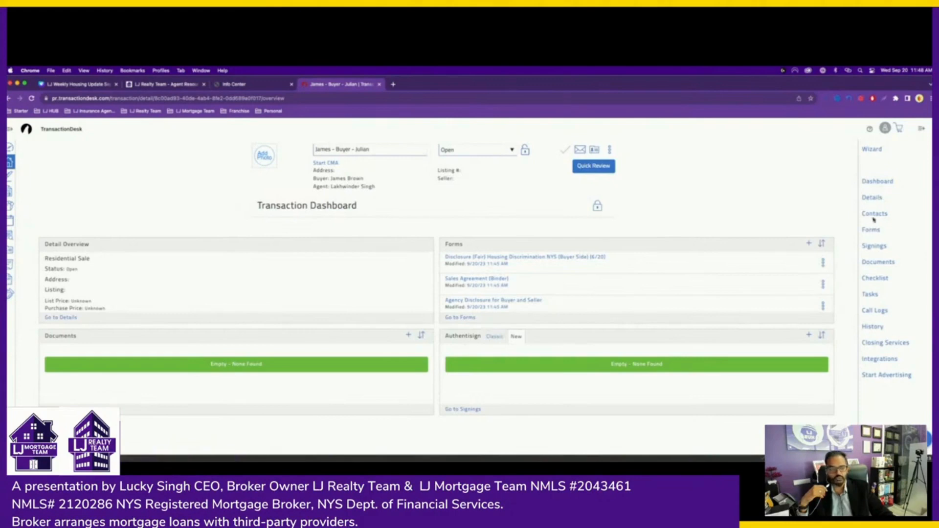
pyautogui.click(493, 337)
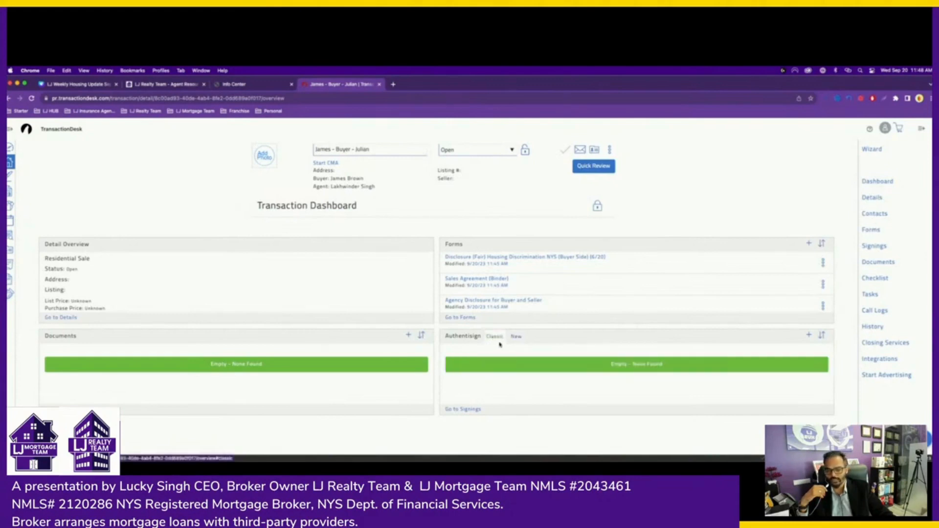
pyautogui.click(516, 338)
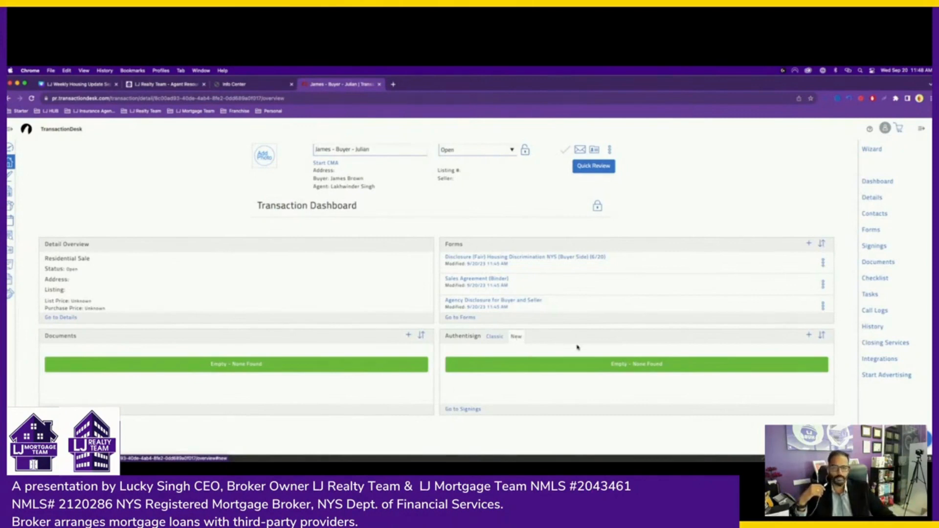
pyautogui.click(875, 215)
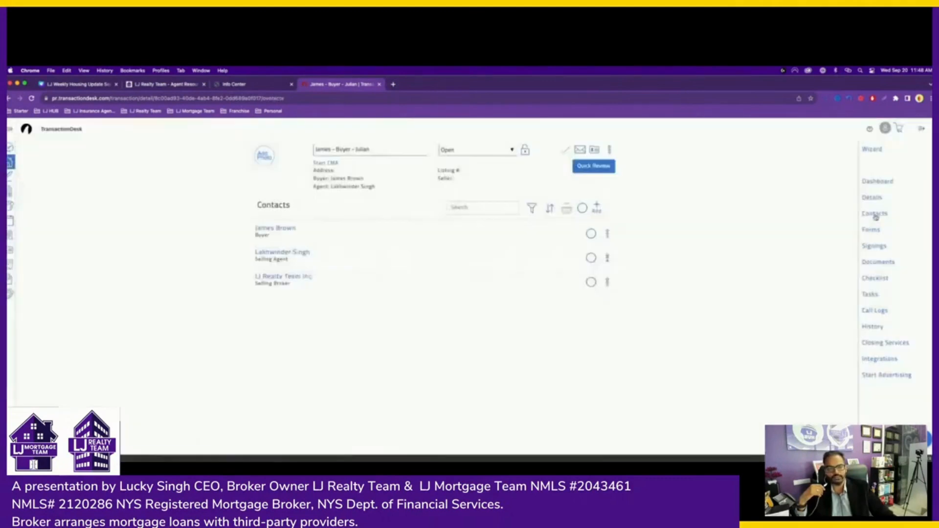
# - Review the Forms, Signings and Contacts lists, then open the Agency Disclosure for Buyer and Seller form
pyautogui.click(874, 232)
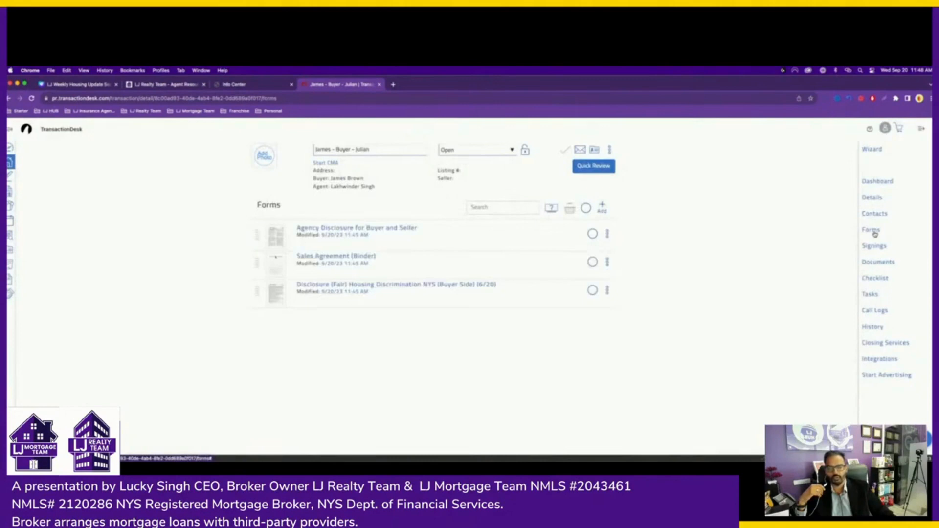
pyautogui.click(873, 246)
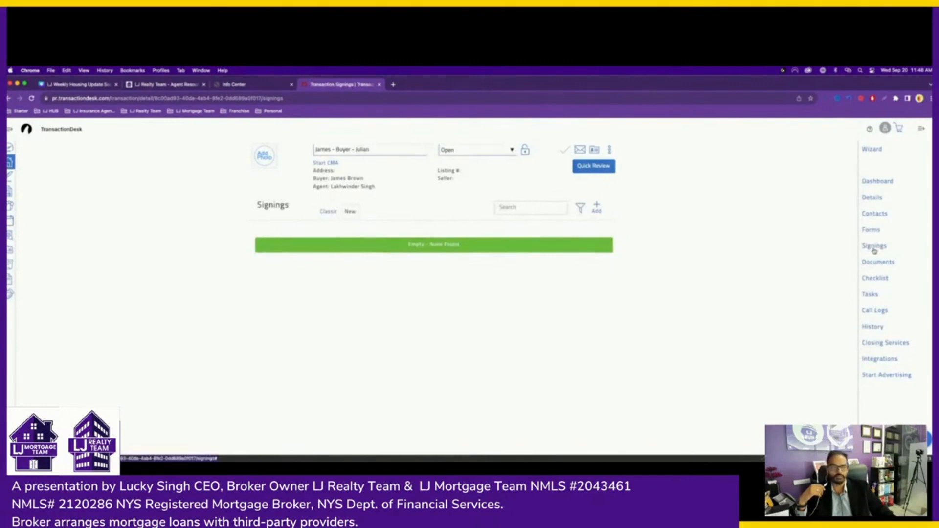
pyautogui.click(874, 215)
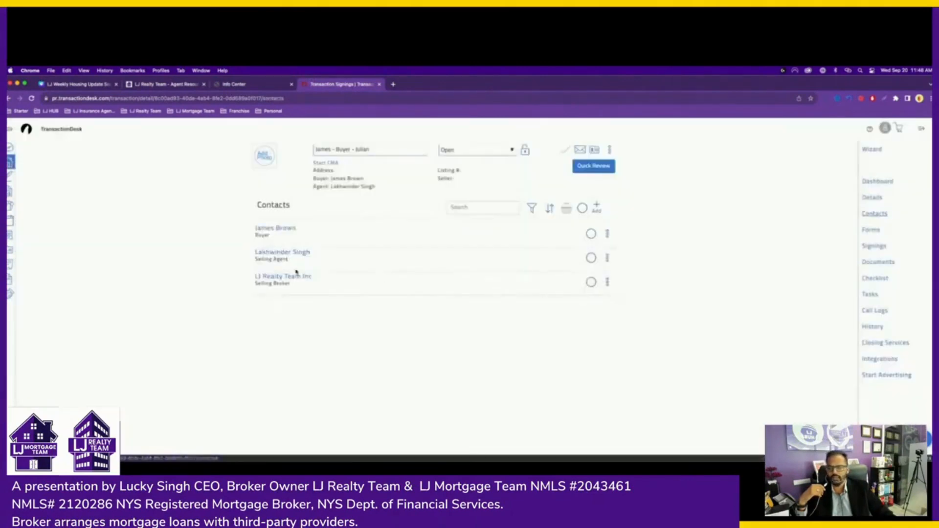
pyautogui.click(874, 231)
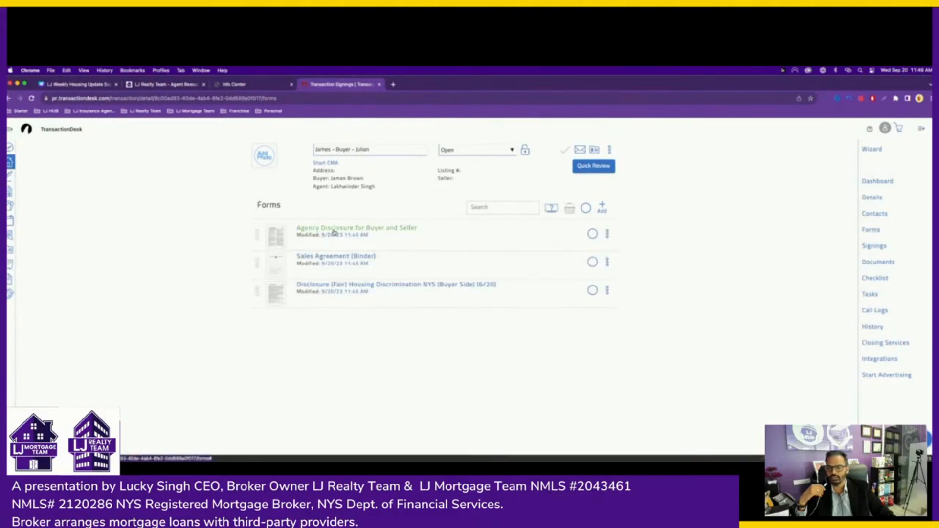
pyautogui.click(372, 232)
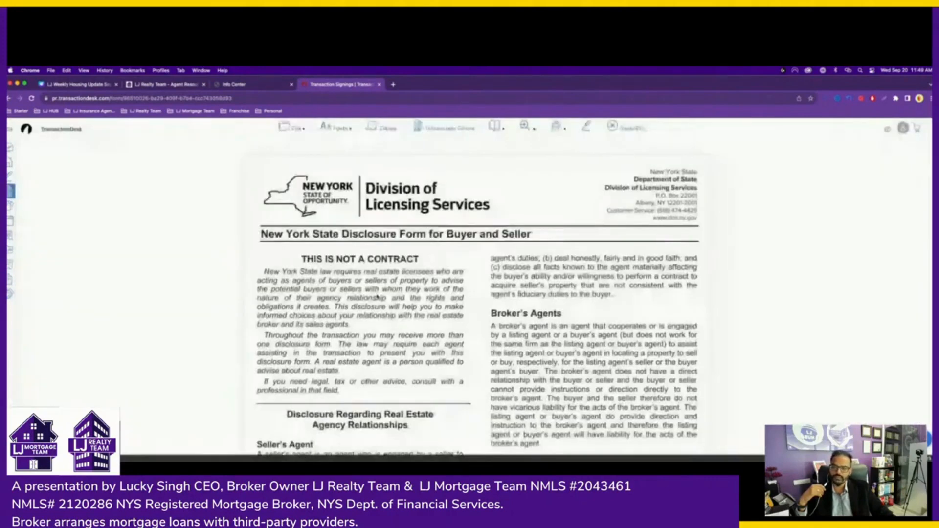
# - On the disclosure form, mark the broker as acting for the buyer as Buyer's Agent
pyautogui.scroll(-3, 375, 301)
pyautogui.scroll(-10, 377, 296)
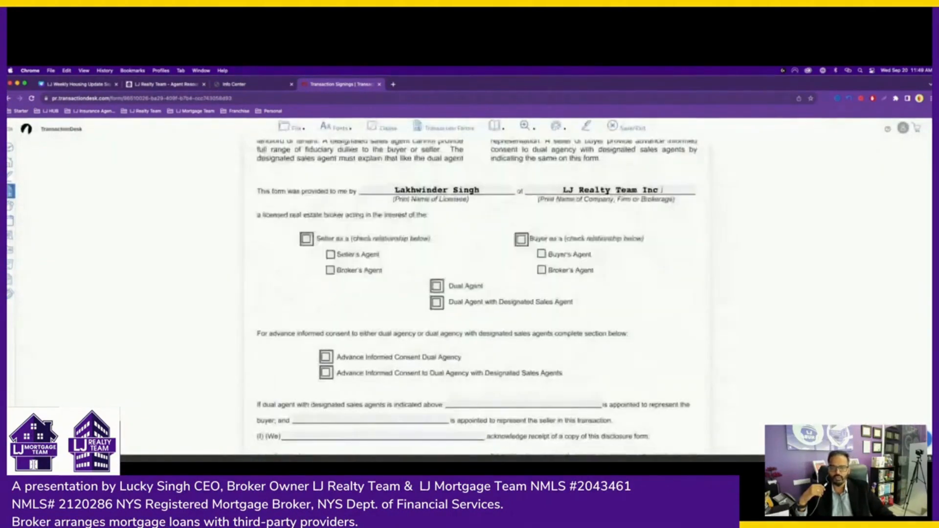
pyautogui.scroll(-1, 320, 233)
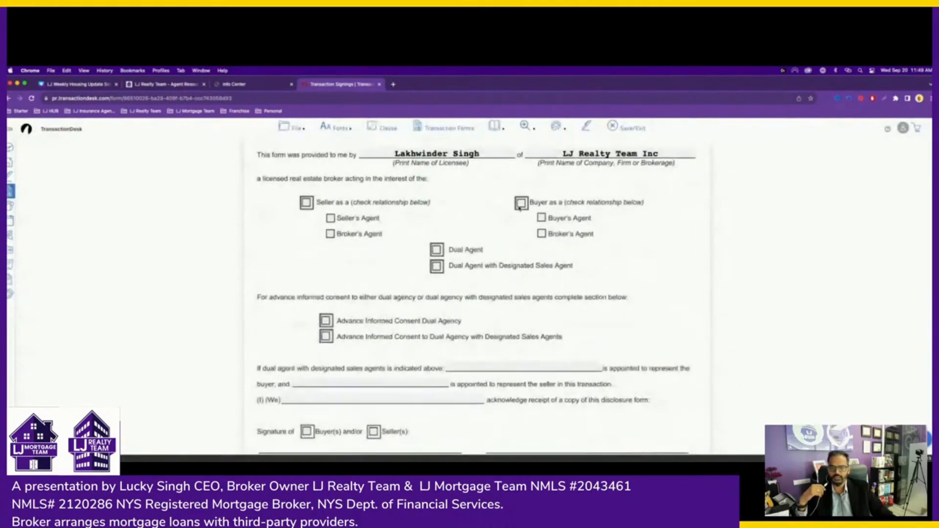
pyautogui.click(520, 203)
pyautogui.click(542, 218)
# - Enter the buyer's name on the acknowledgement, mark it as Buyer, and send to a new AuthentiSign
pyautogui.scroll(-2, 440, 273)
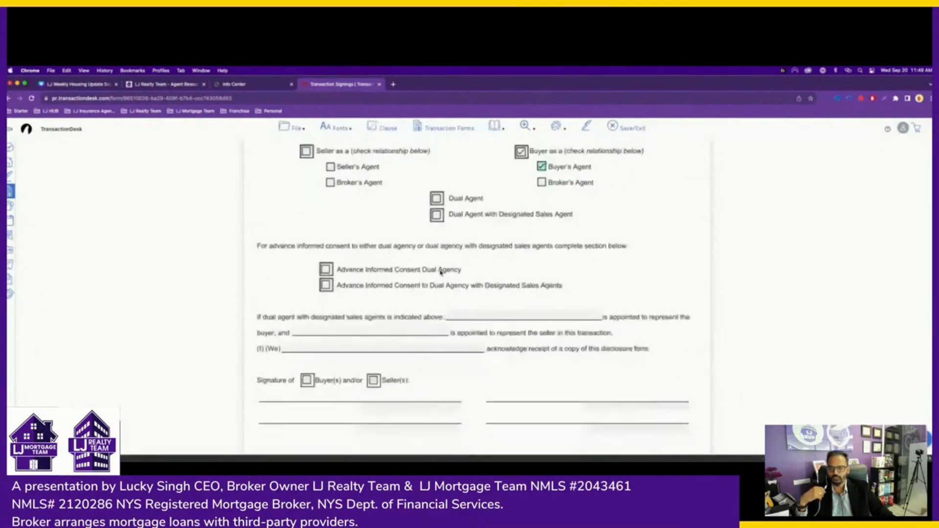
pyautogui.click(383, 341)
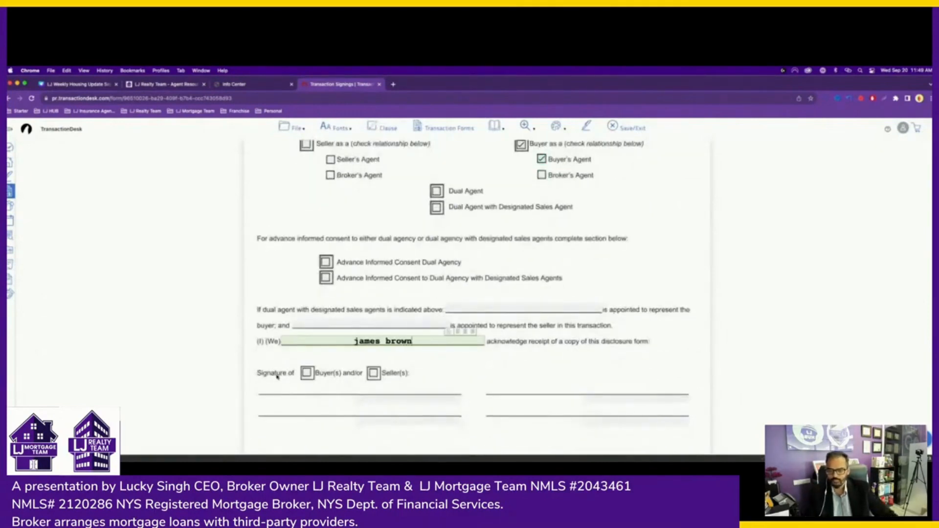
pyautogui.click(307, 372)
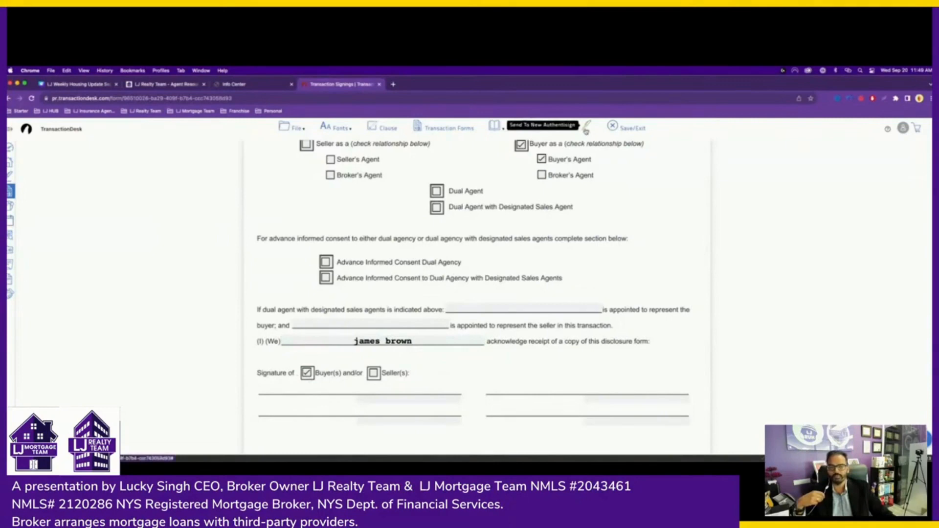
pyautogui.click(586, 129)
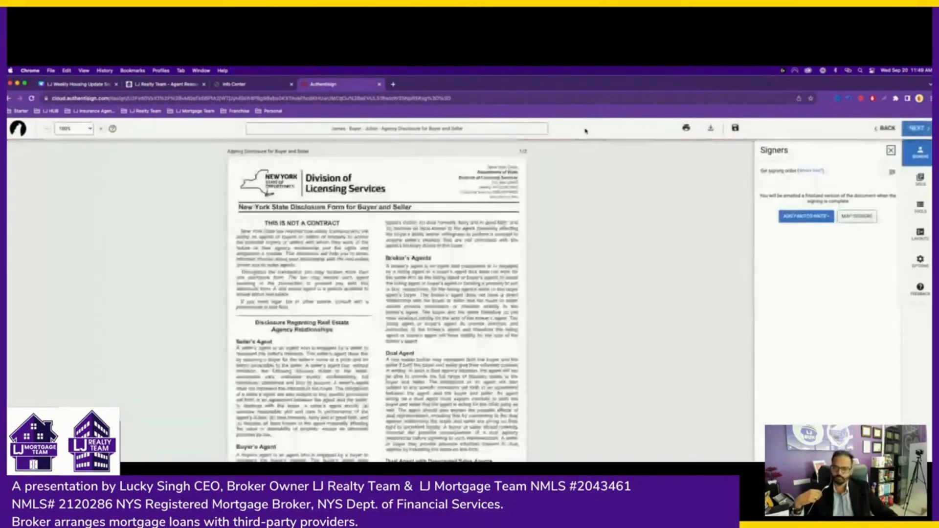
# - Scroll through the Agency Disclosure and bring up the Add Participants options in the Signers panel
pyautogui.scroll(-10, 347, 330)
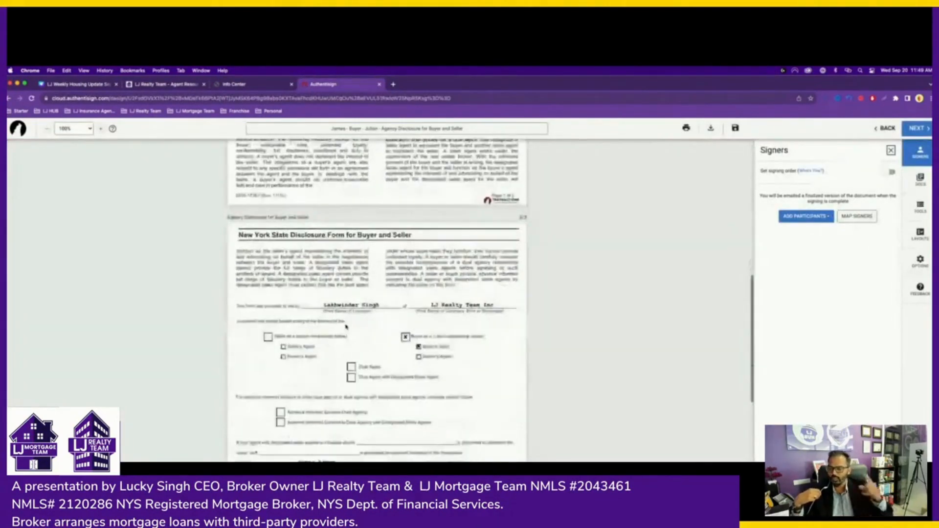
pyautogui.scroll(-1, 345, 327)
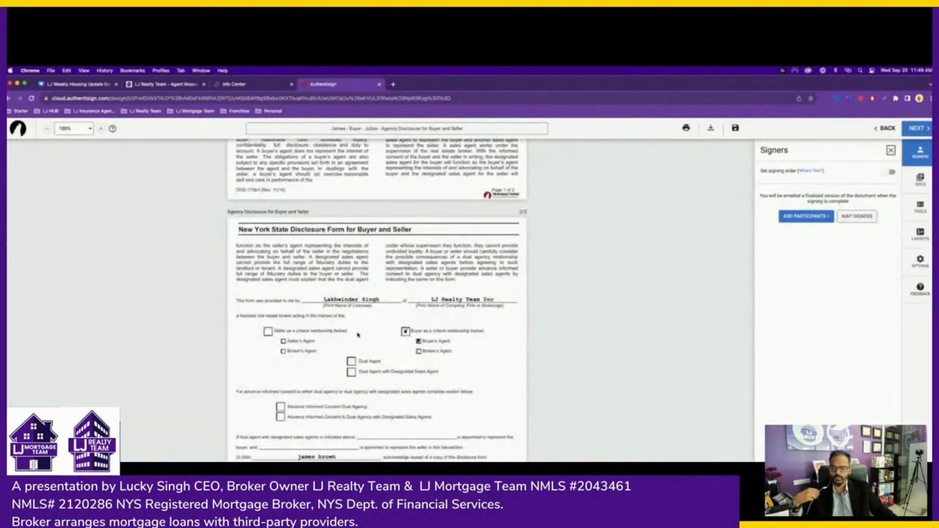
pyautogui.scroll(-3, 358, 334)
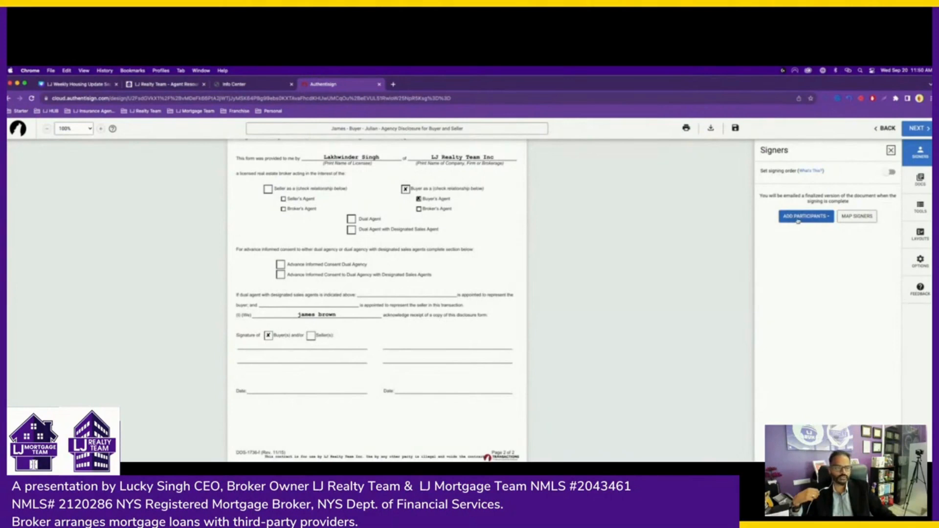
pyautogui.click(891, 151)
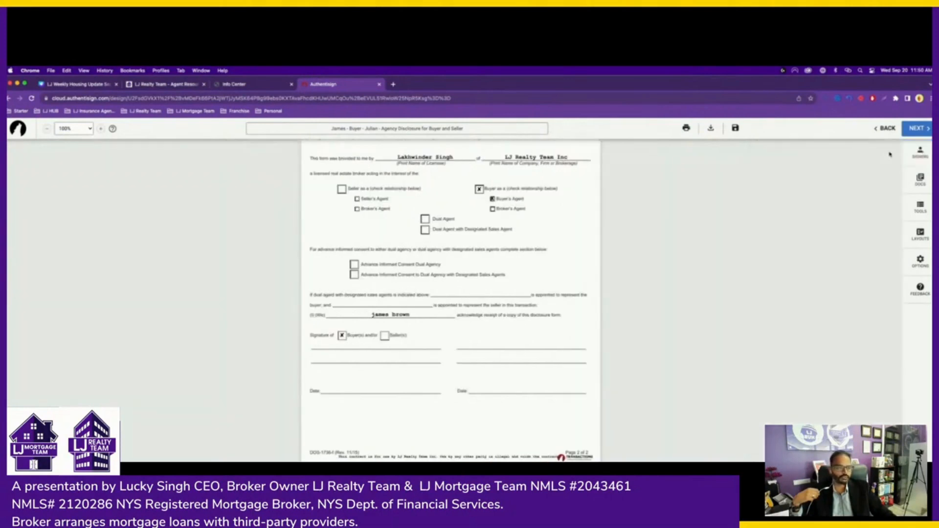
pyautogui.click(920, 155)
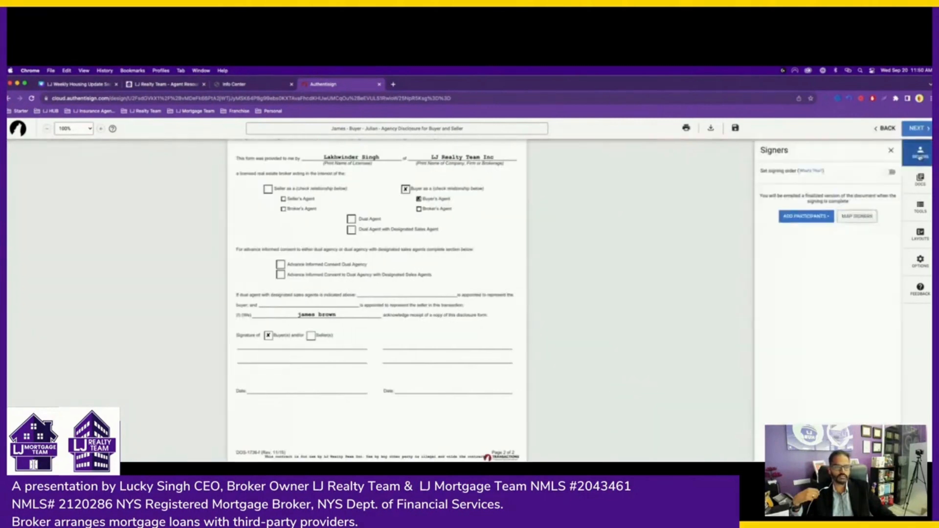
pyautogui.click(799, 220)
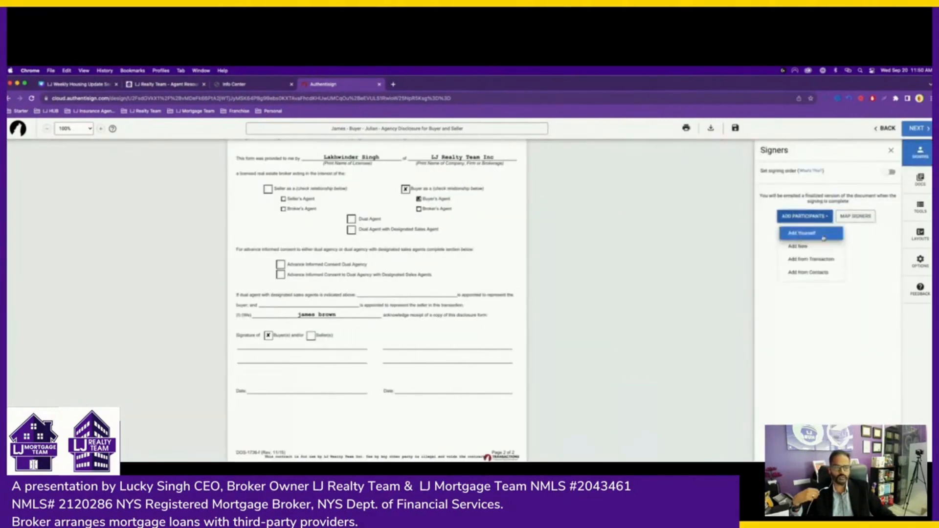
# - Add the buyer from the transaction's people as a remote signer
pyautogui.click(817, 263)
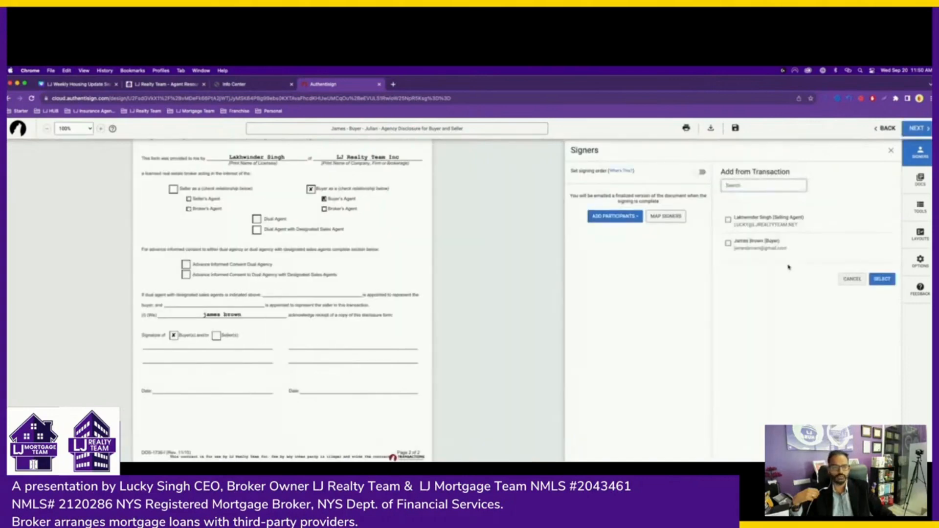
pyautogui.click(728, 244)
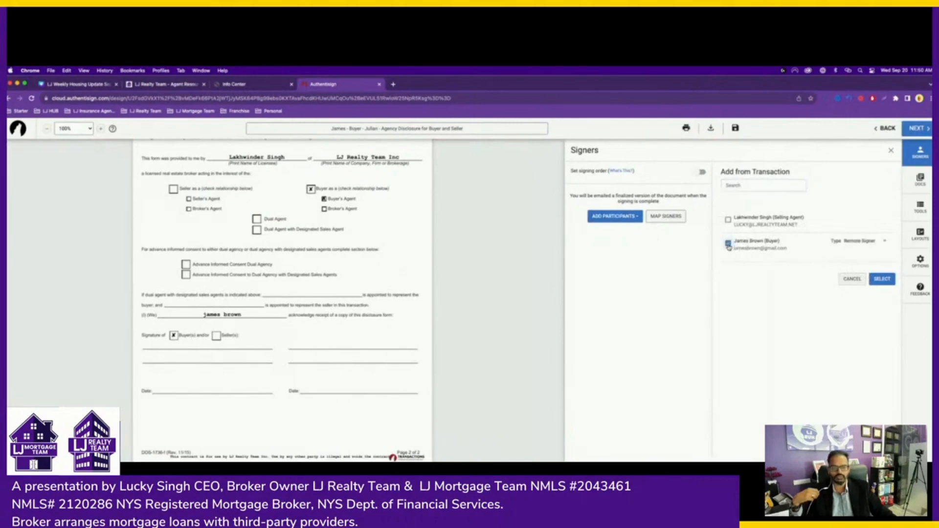
pyautogui.click(882, 279)
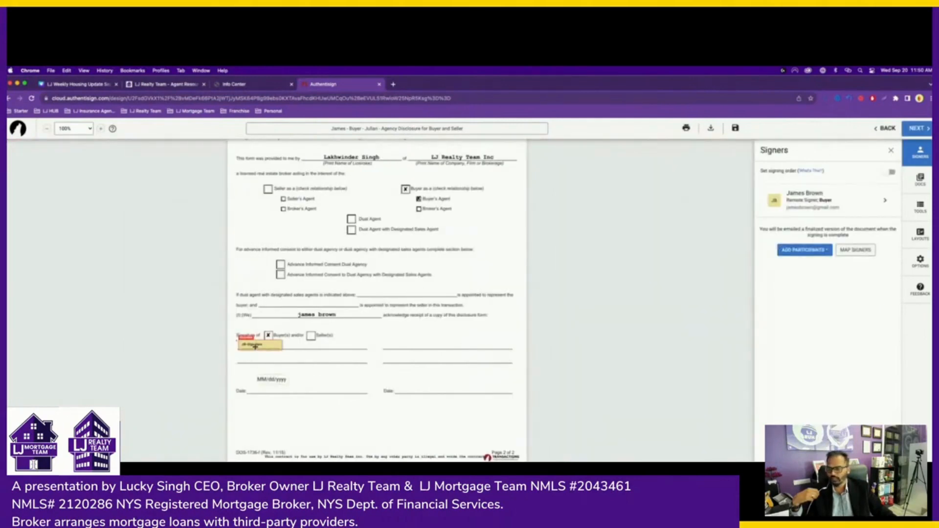
# - Place the sign-here field on the Buyer(s) signature line and send the invitation
pyautogui.moveTo(255, 346)
pyautogui.mouseDown()
pyautogui.moveTo(280, 342)
pyautogui.moveTo(279, 354)
pyautogui.moveTo(279, 344)
pyautogui.mouseUp()
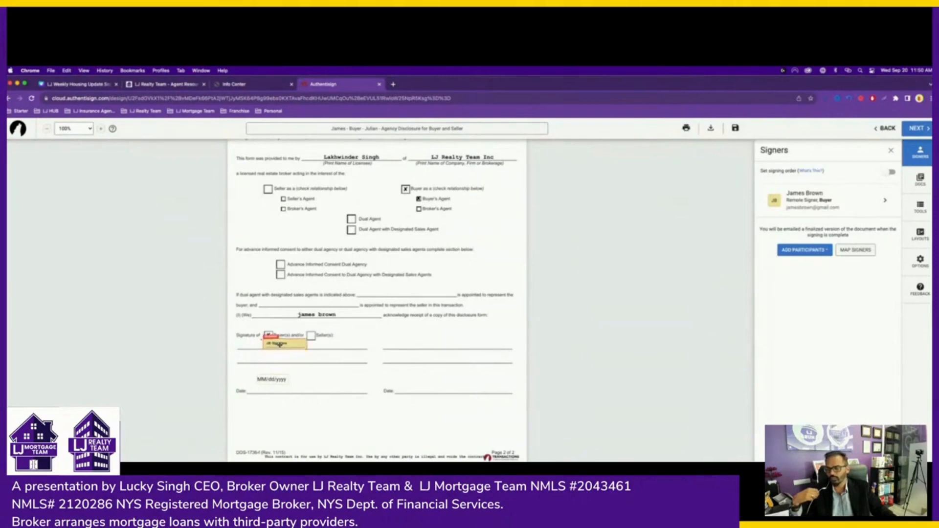
pyautogui.click(418, 332)
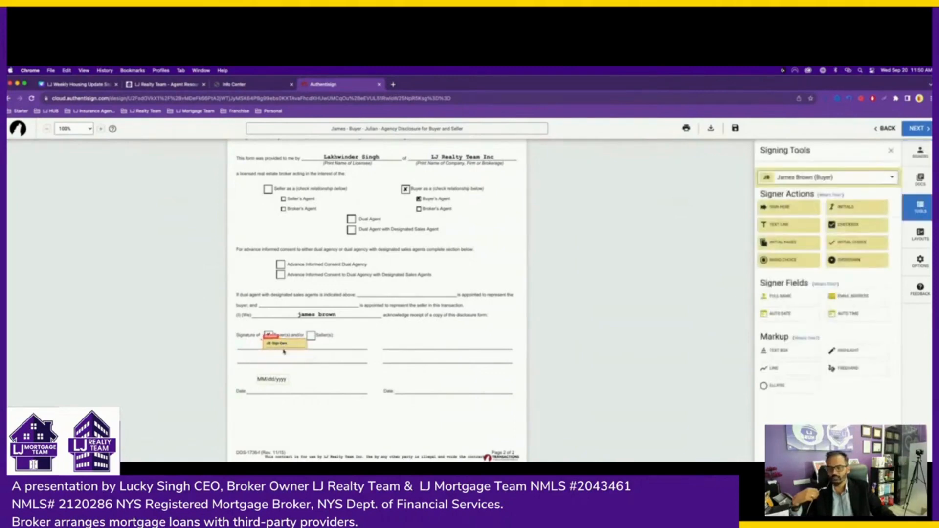
pyautogui.click(918, 128)
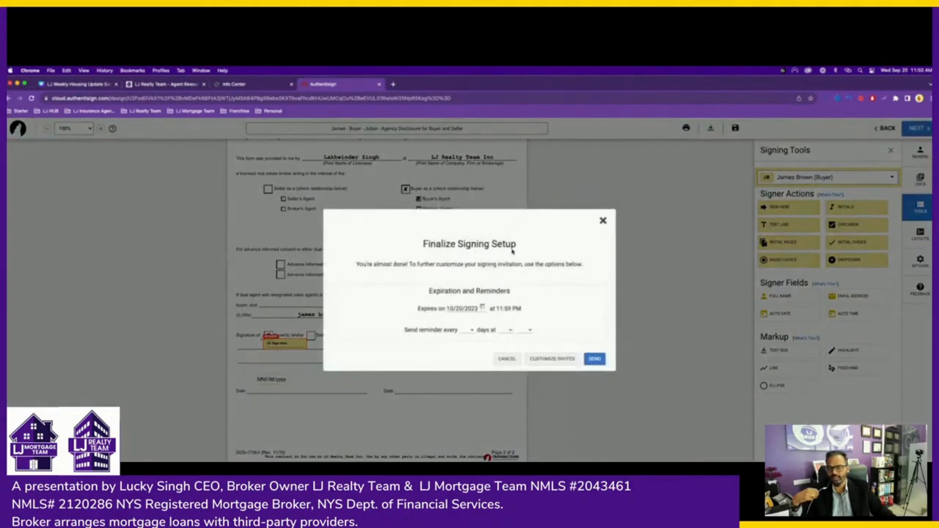
pyautogui.click(594, 360)
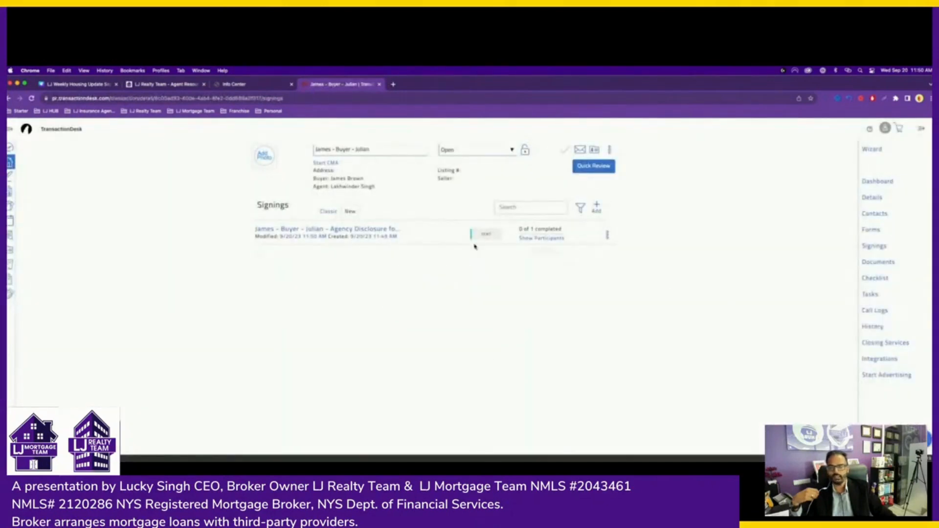
pyautogui.doubleClick(269, 206)
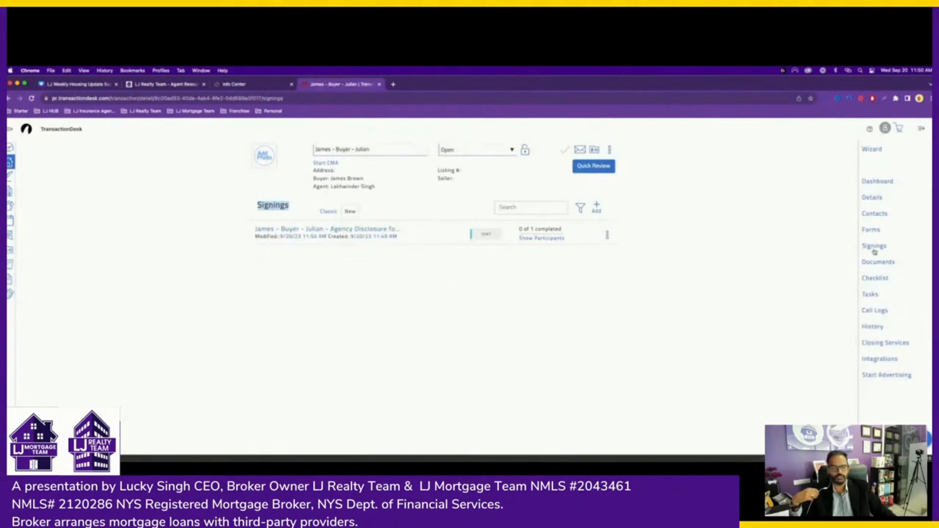
pyautogui.click(870, 231)
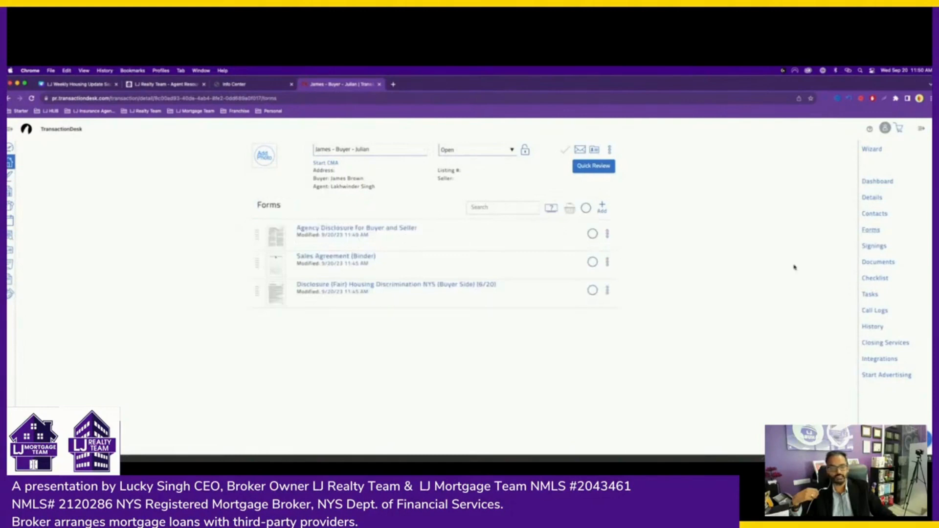
# - Open the Agency Disclosure's Signing Details, showing the buyer as remote signer expiring 10/20/2023
pyautogui.click(874, 247)
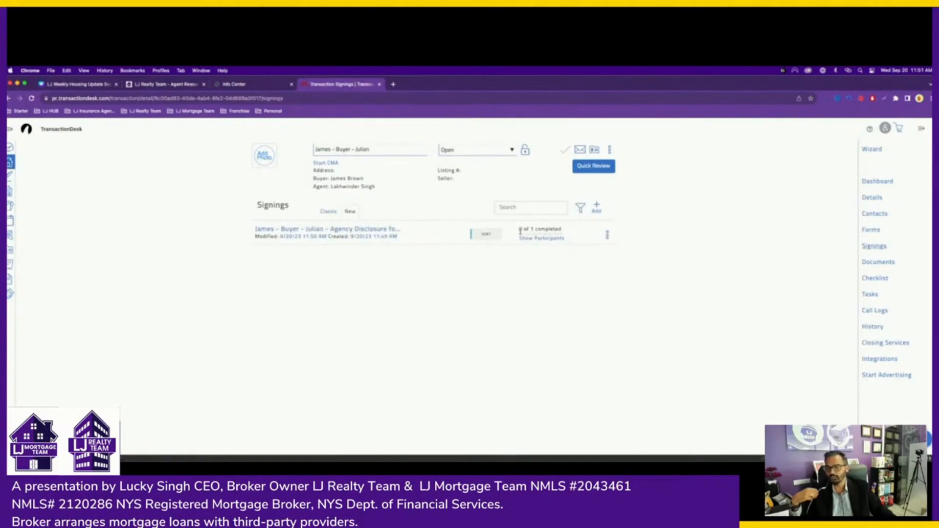
pyautogui.moveTo(550, 239)
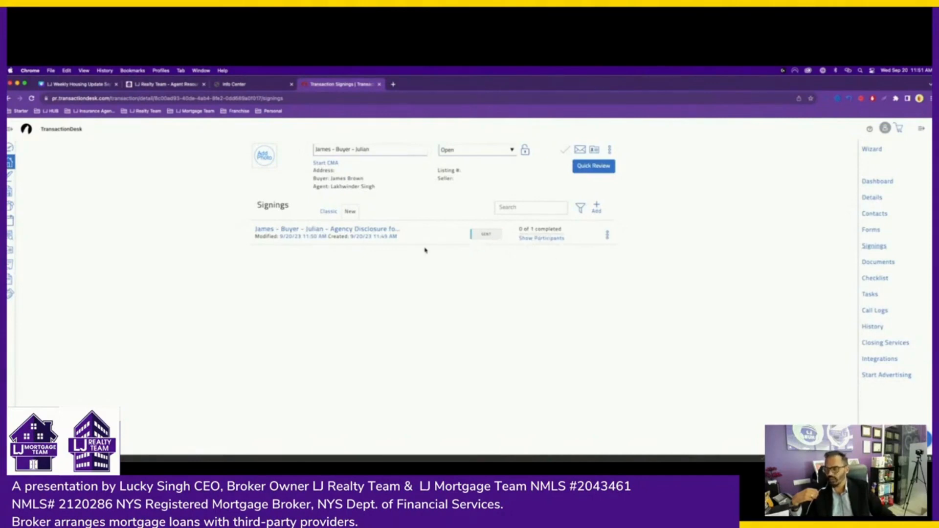
pyautogui.click(338, 231)
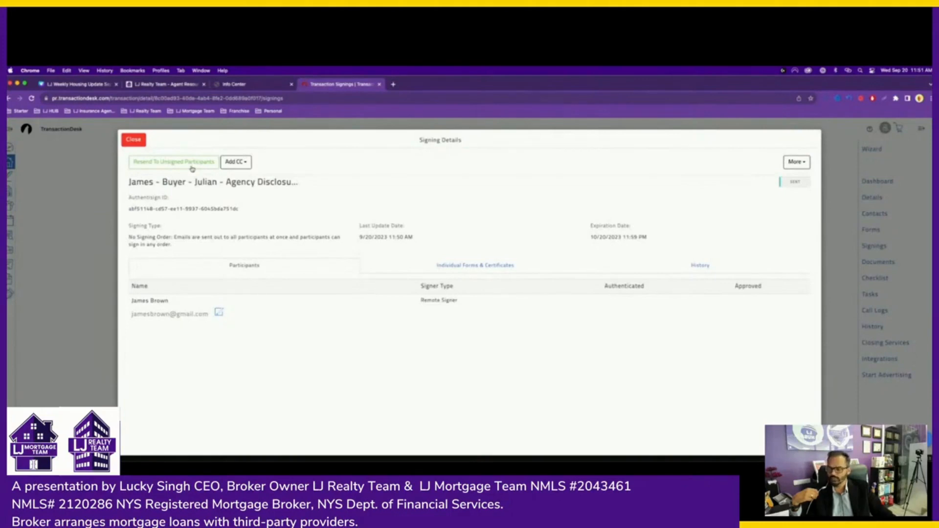
# - Close the disclosure's Signing Details and go back to the transaction's three-form list
pyautogui.click(133, 140)
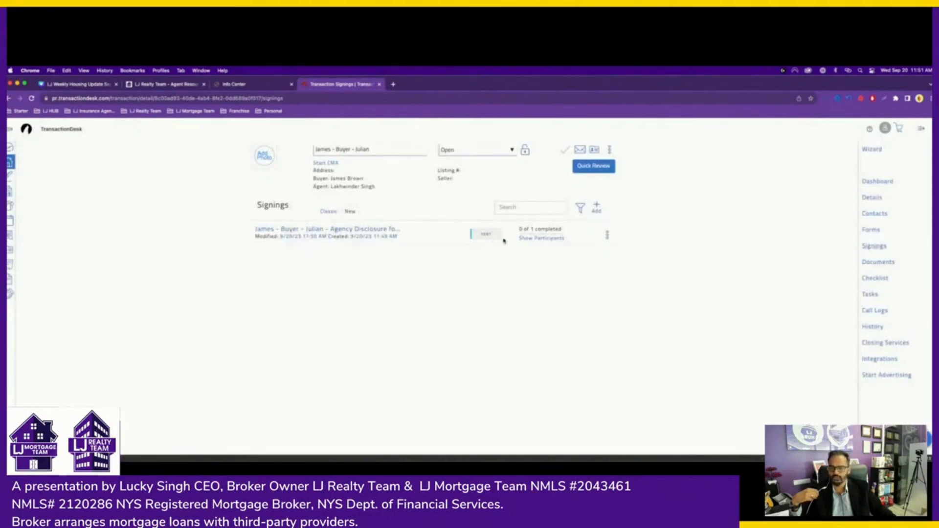
pyautogui.click(390, 231)
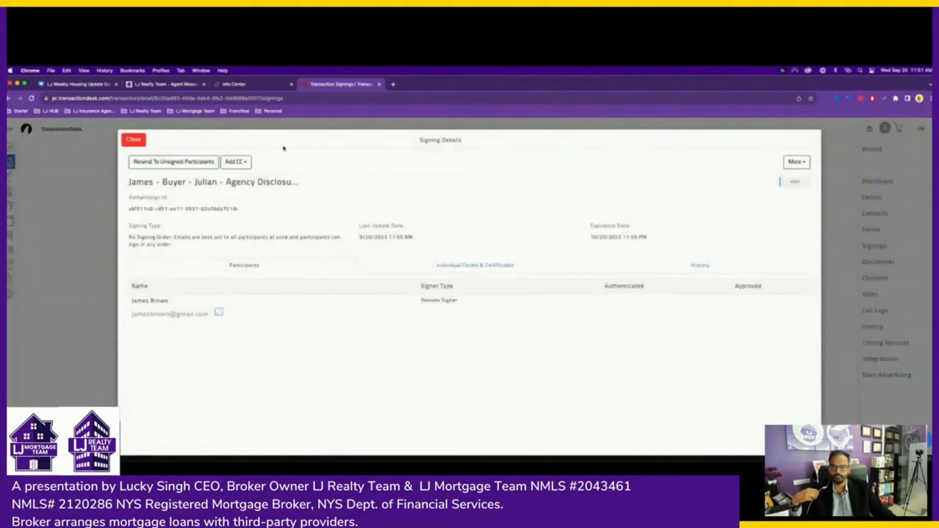
pyautogui.click(123, 141)
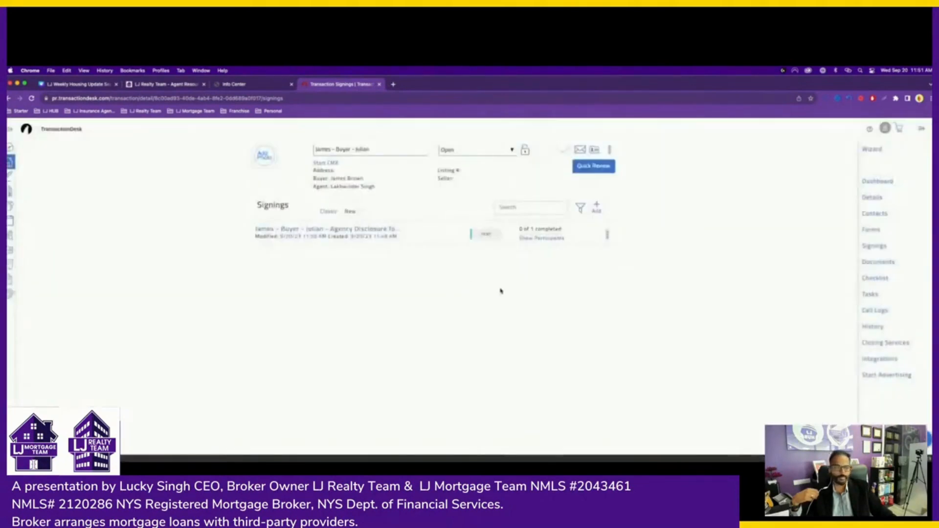
pyautogui.click(872, 234)
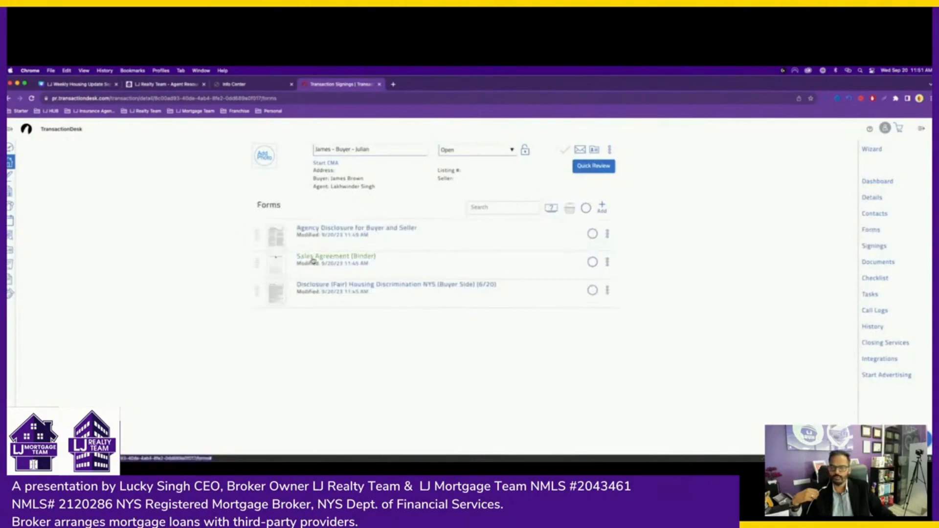
# - Open the Sales Agreement (Binder) and set its date to 09/20/2023
pyautogui.click(333, 260)
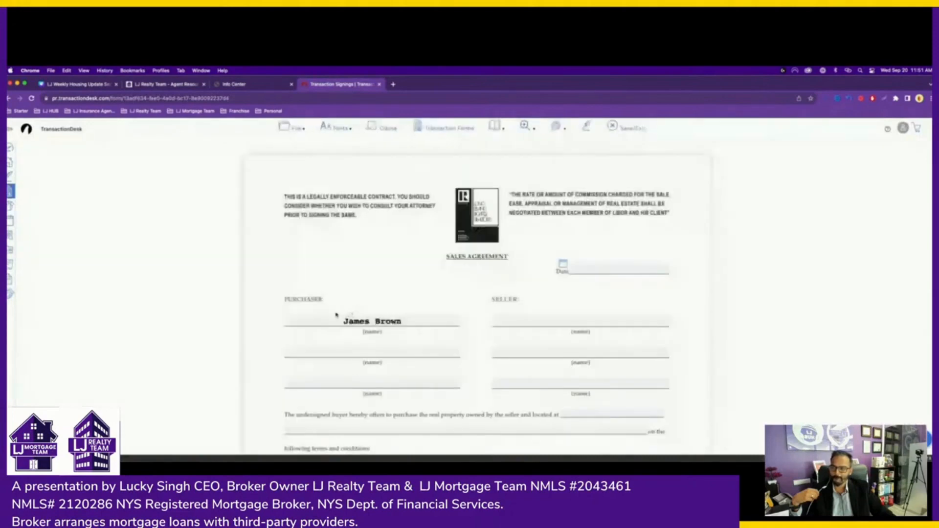
pyautogui.click(563, 264)
pyautogui.click(615, 335)
pyautogui.scroll(-5, 462, 316)
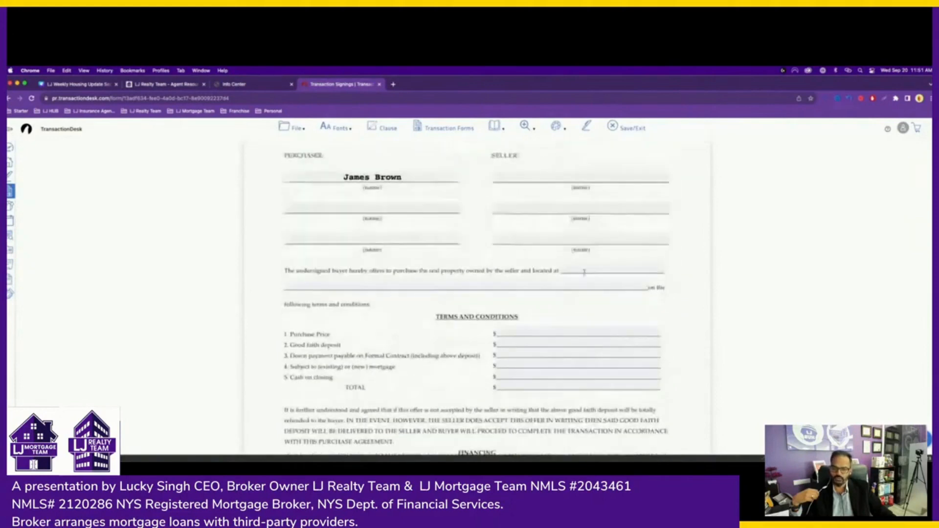
# - Enter the property address using the '123' street suggestion and 'south ozone park, ny 11420'
pyautogui.click(570, 270)
pyautogui.write('123')
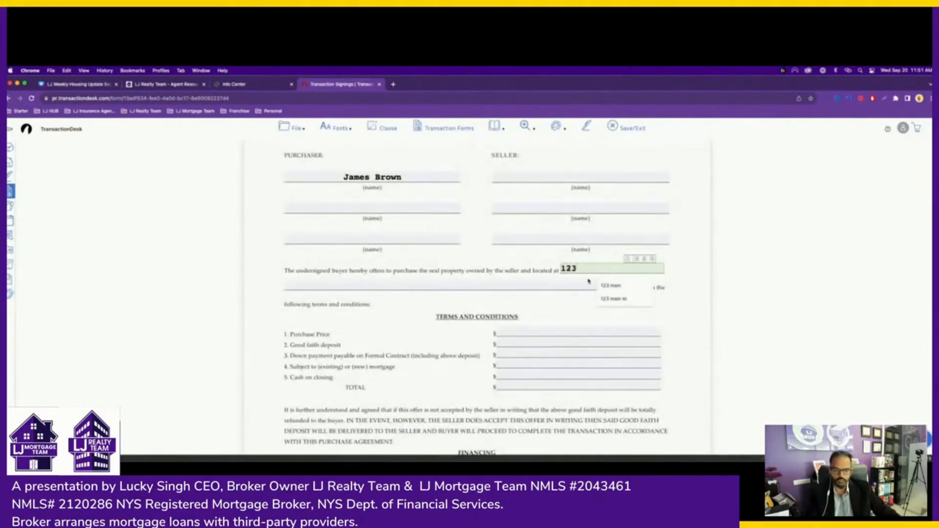
pyautogui.click(608, 297)
pyautogui.click(360, 284)
pyautogui.write('s')
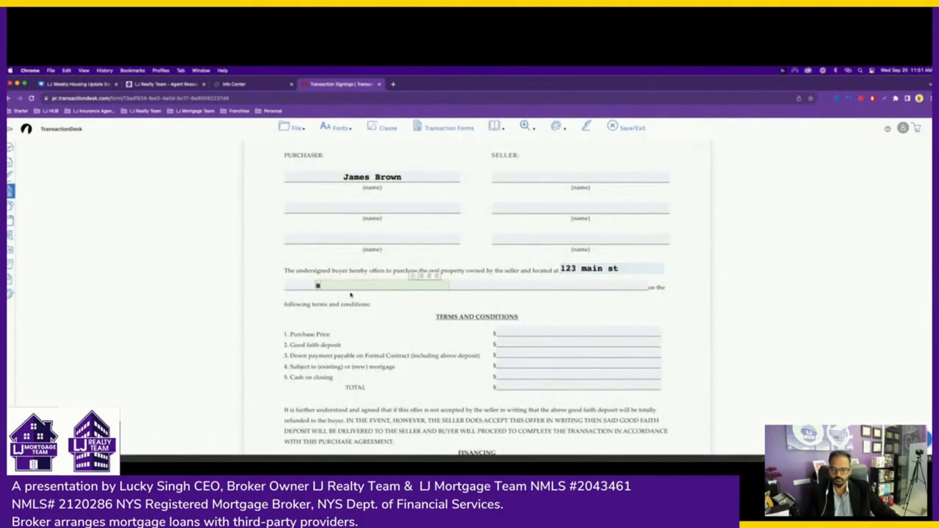
pyautogui.write('outh ozone par')
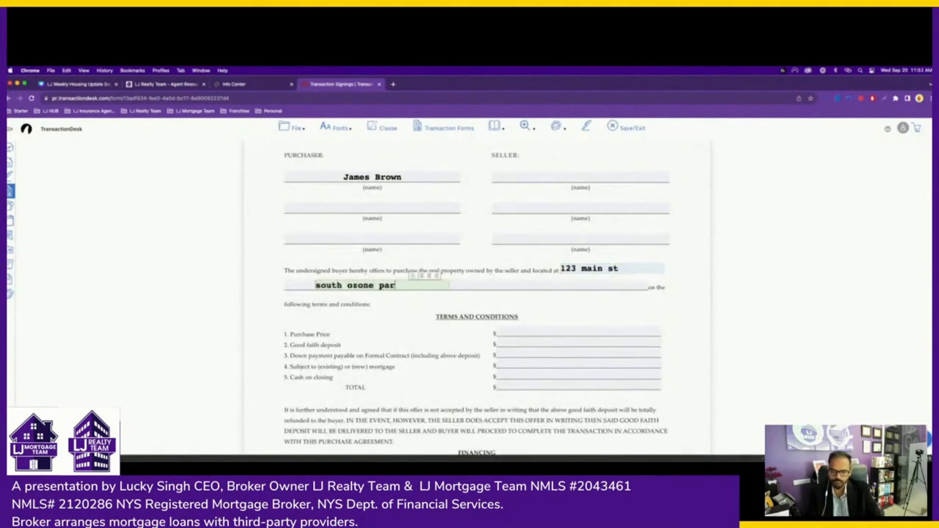
pyautogui.write('k, ny 11420')
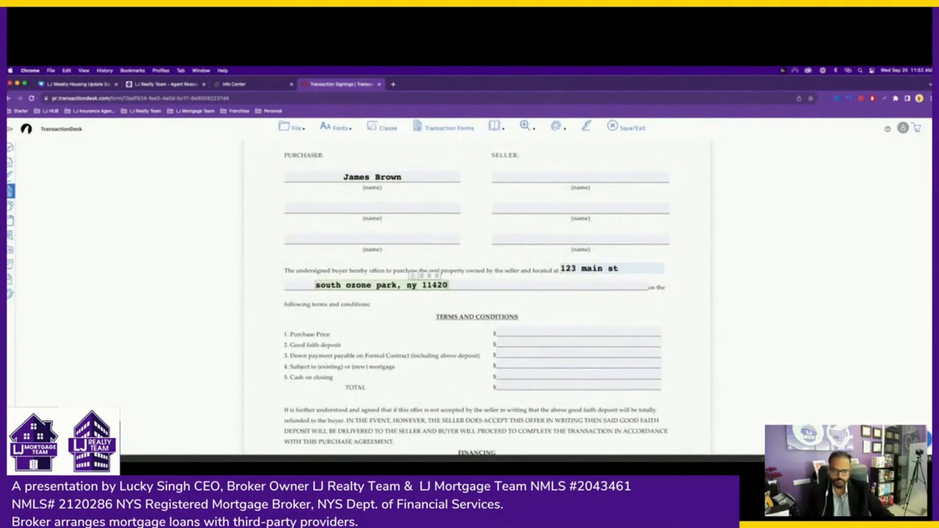
pyautogui.press('Tab')
pyautogui.click(564, 329)
# - Fill the terms: price 600,000.00, deposit 0.00, down payment 20,000.00, mortgage 400,000.00
pyautogui.write('600000')
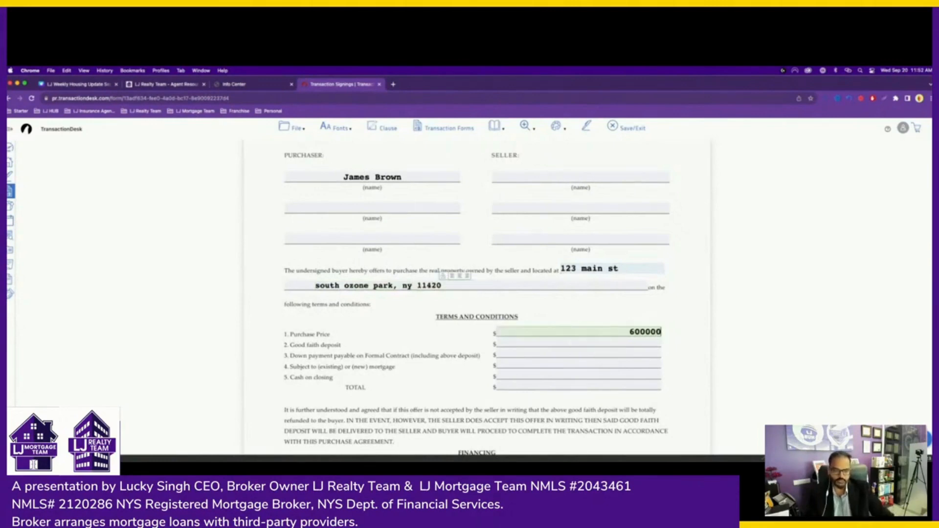
pyautogui.press('Tab')
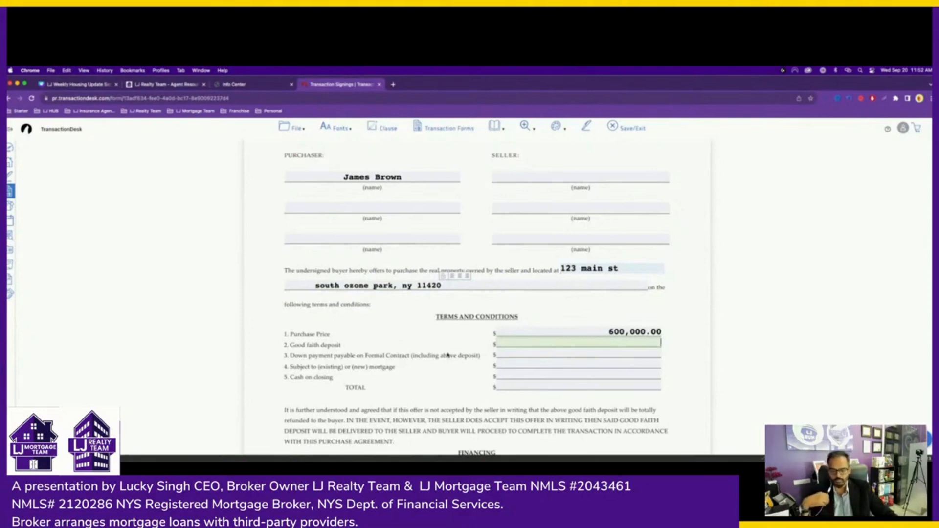
pyautogui.write('0.00')
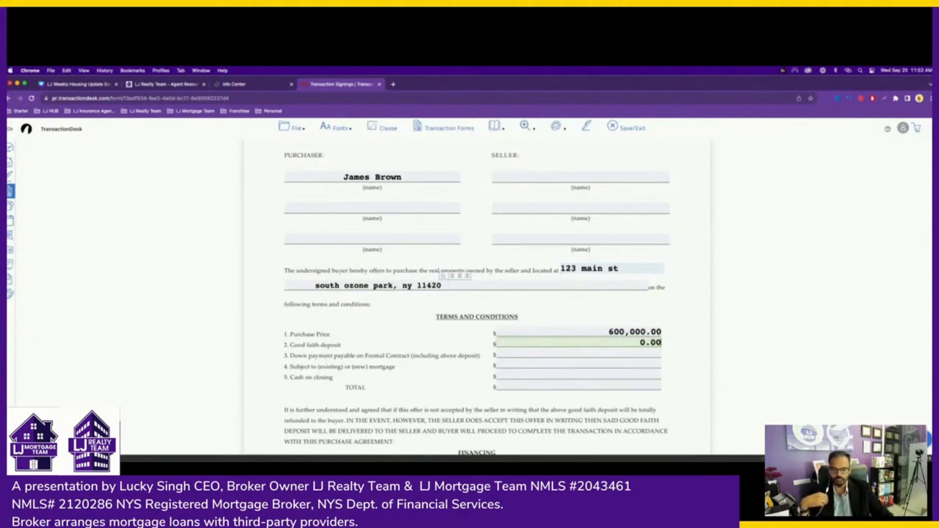
pyautogui.click(565, 354)
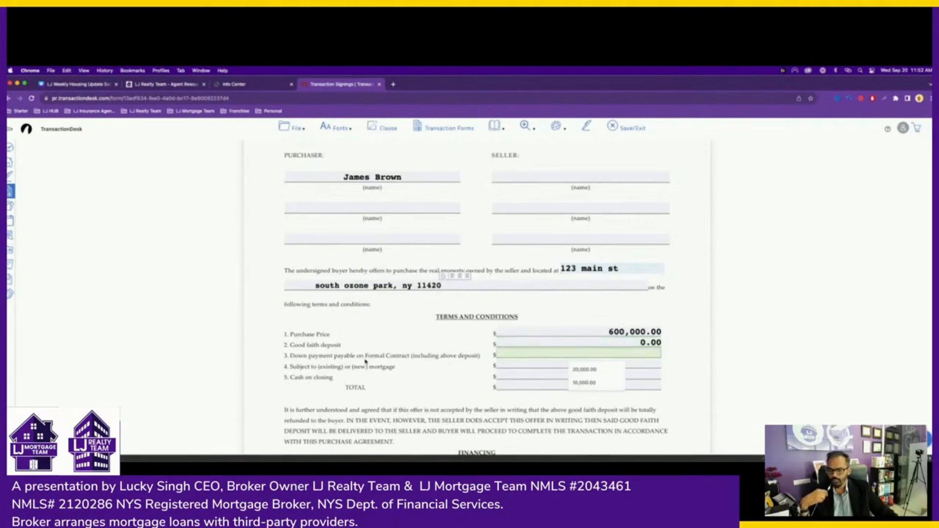
pyautogui.click(604, 369)
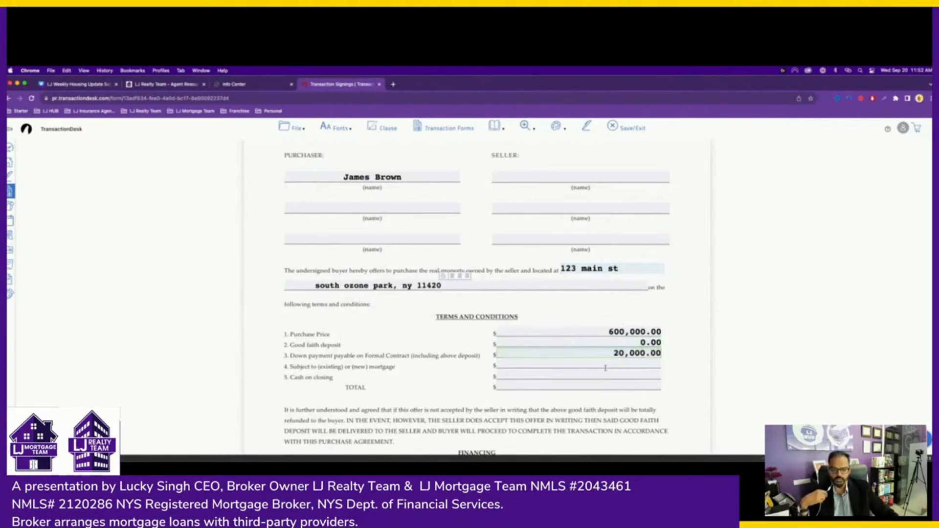
pyautogui.click(586, 364)
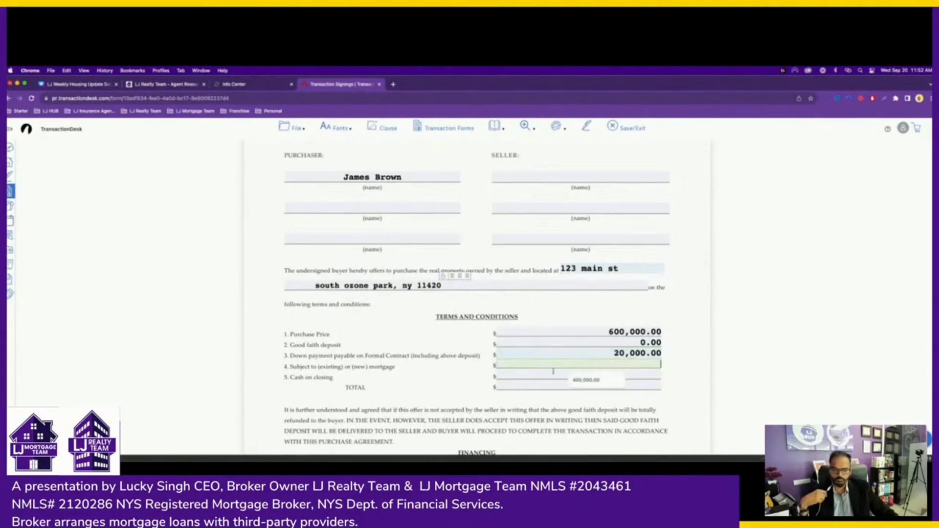
pyautogui.click(581, 380)
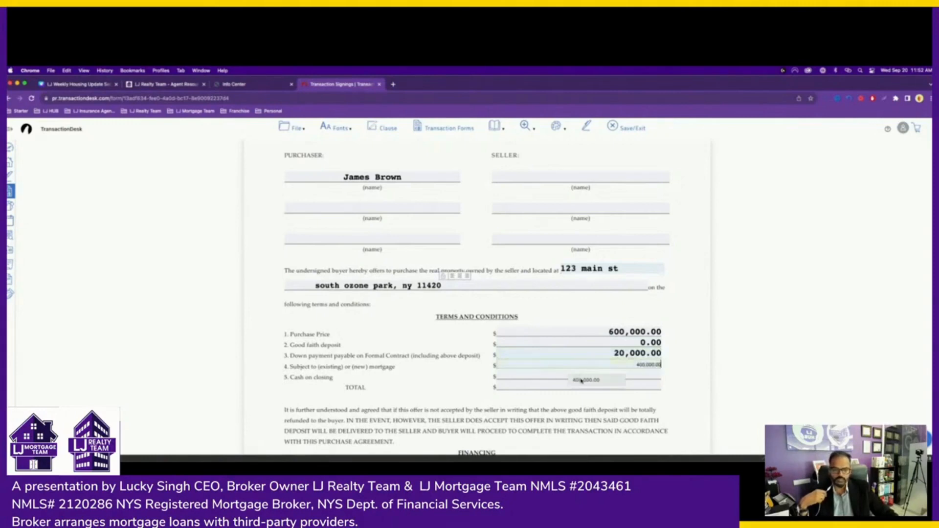
pyautogui.click(623, 377)
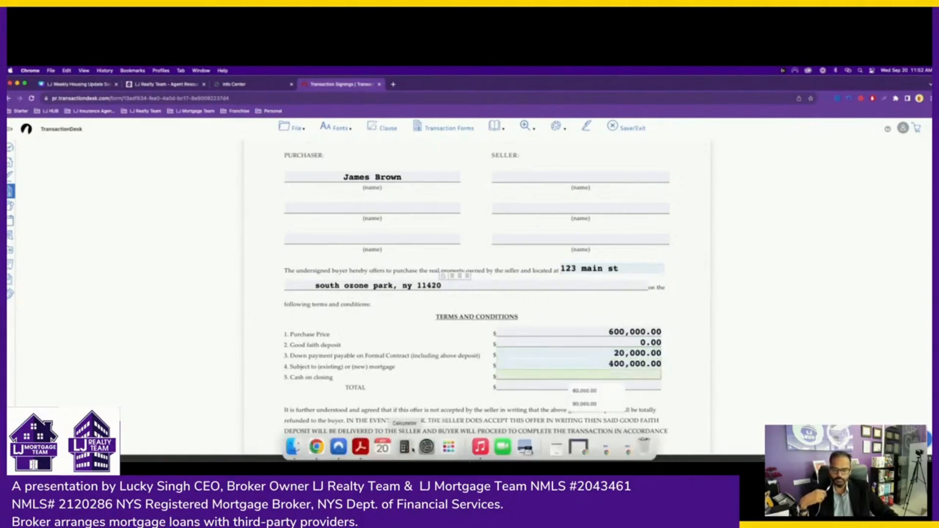
# - Calculate 600000 − 20000 − 400000 in Calculator to get the cash on closing
pyautogui.click(407, 447)
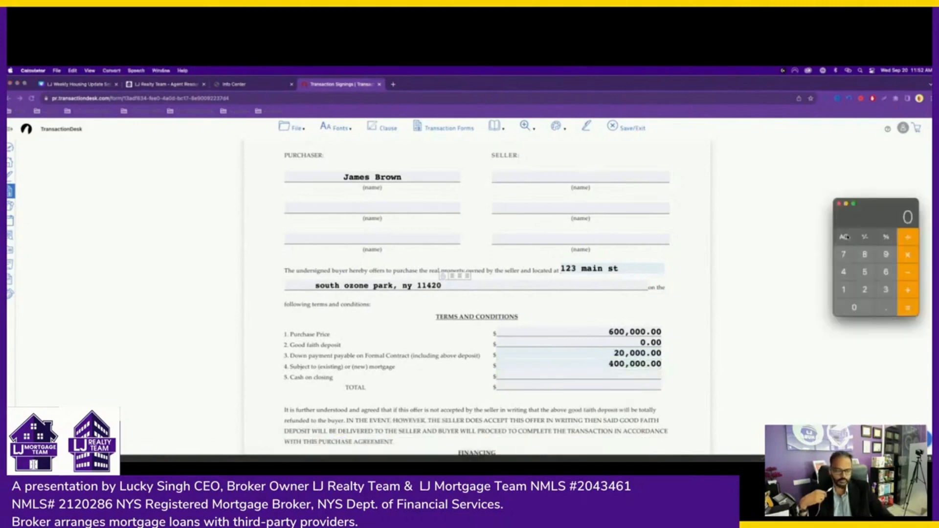
pyautogui.write('600000')
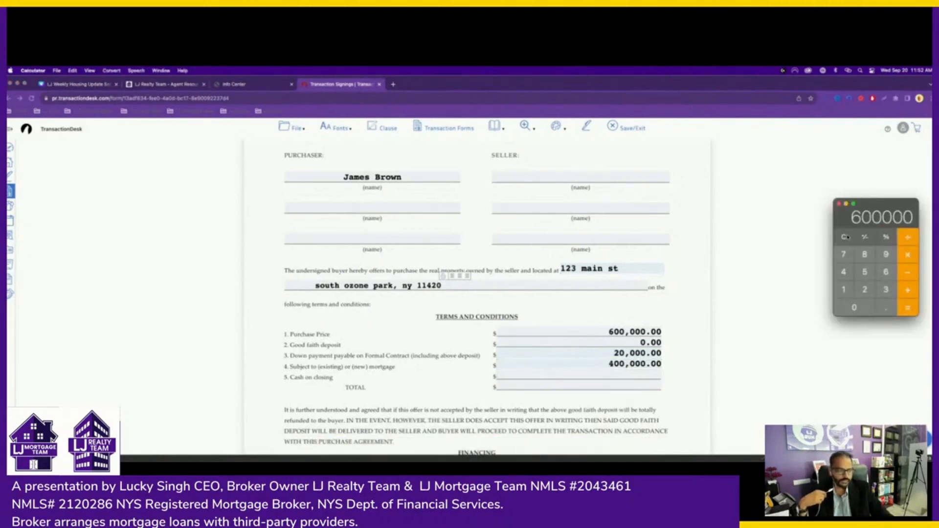
pyautogui.write('-20000')
pyautogui.press('Return')
pyautogui.write('-400000')
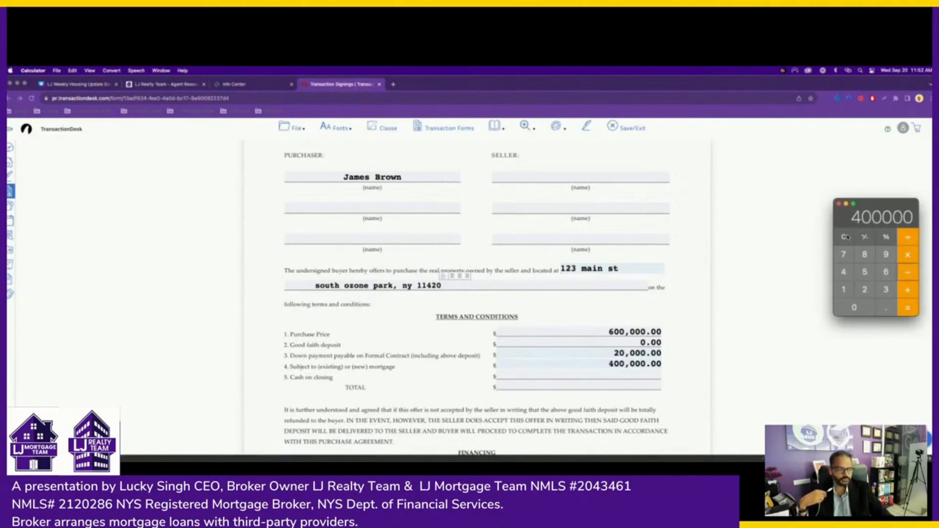
pyautogui.press('Return')
pyautogui.click(635, 375)
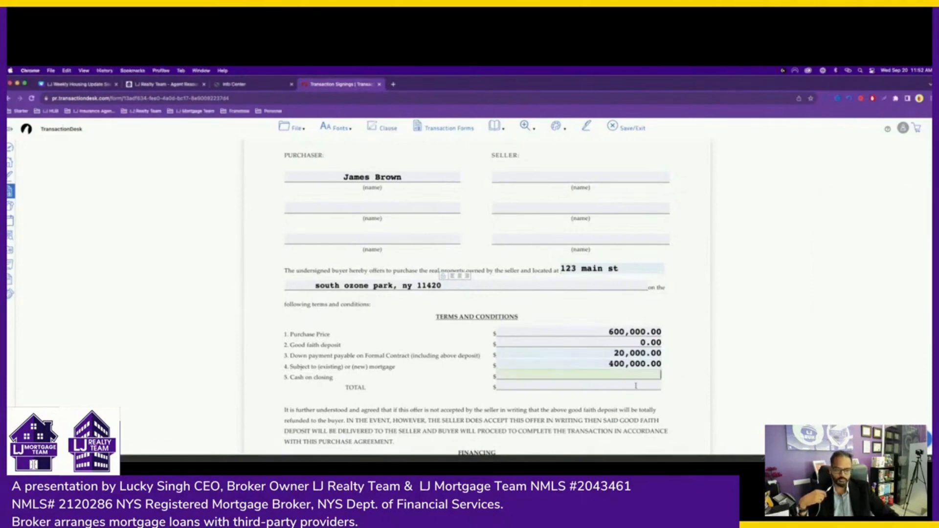
# - Enter 180,000.00 as cash on closing and a first TOTAL of 6000000
pyautogui.write('180000')
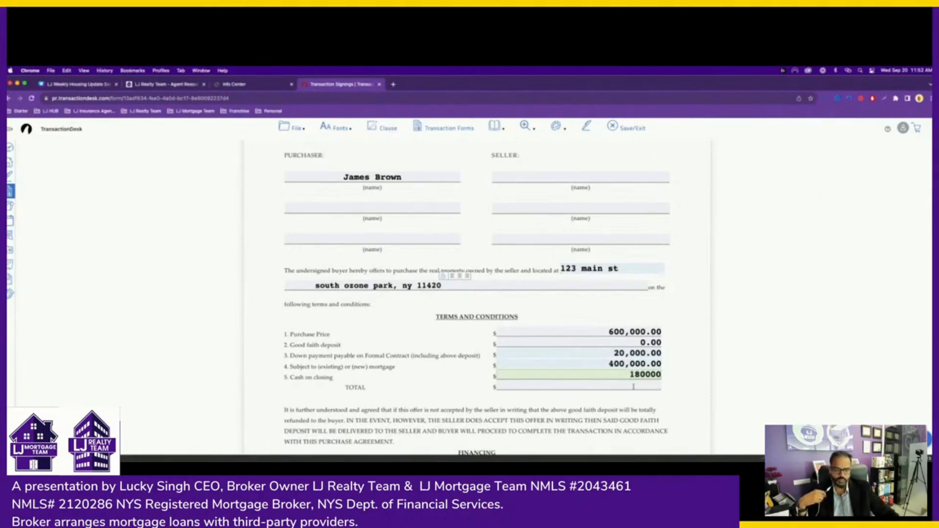
pyautogui.press('Tab')
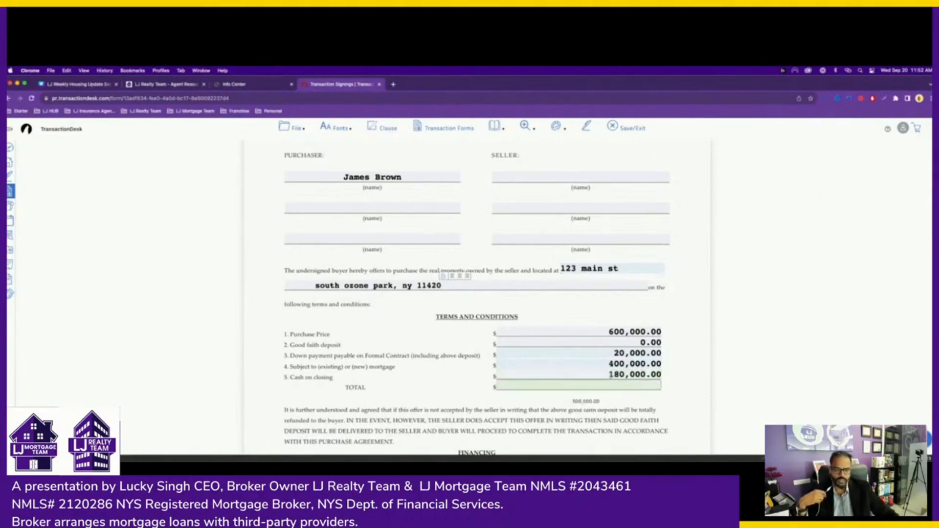
pyautogui.scroll(-1, 605, 365)
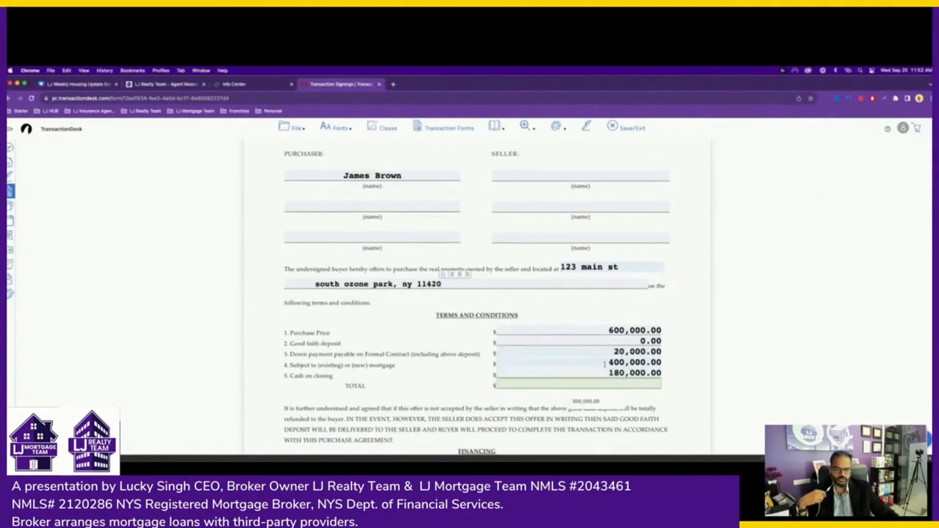
pyautogui.write('6000000')
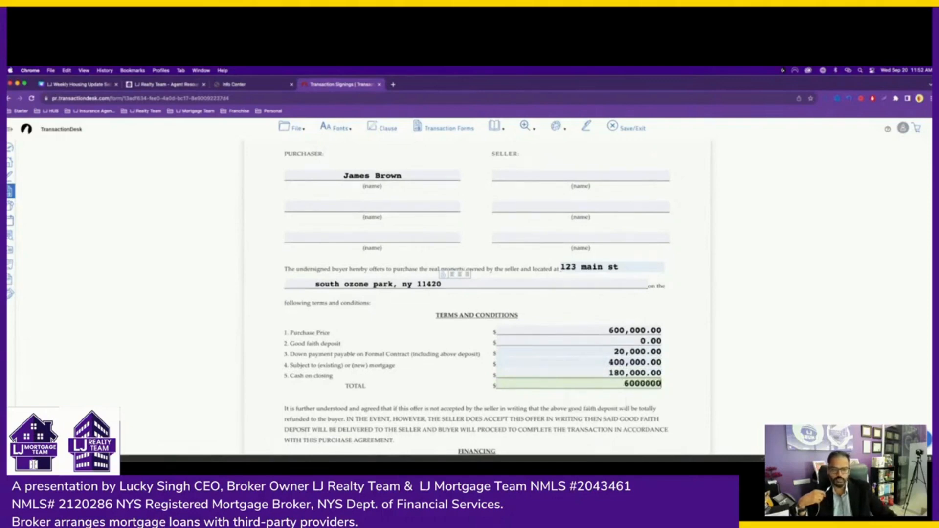
pyautogui.press('Tab')
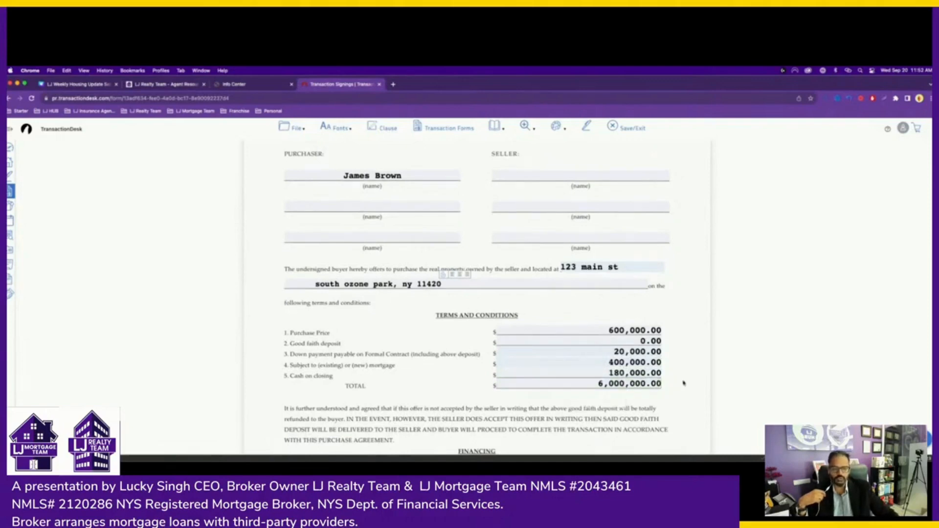
# - Correct the TOTAL to 600,000.00 to match the purchase price
pyautogui.click(629, 384)
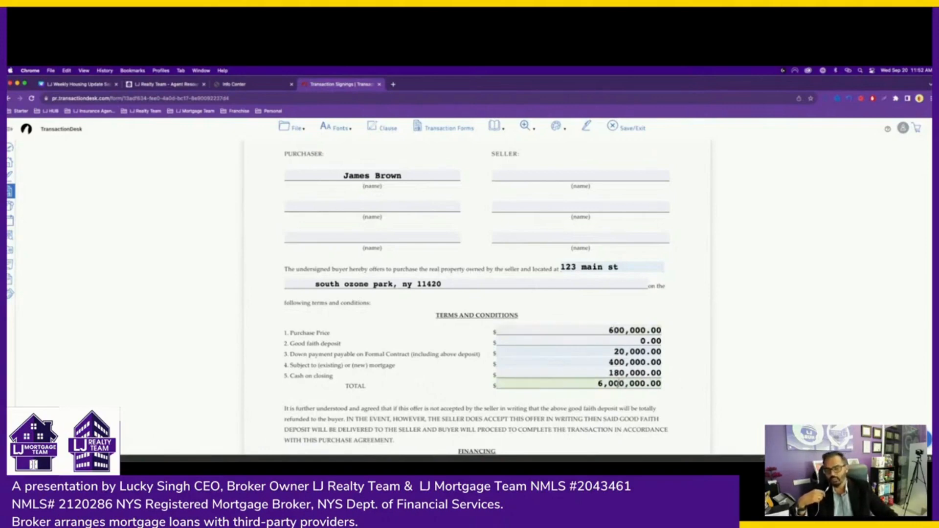
pyautogui.click(627, 330)
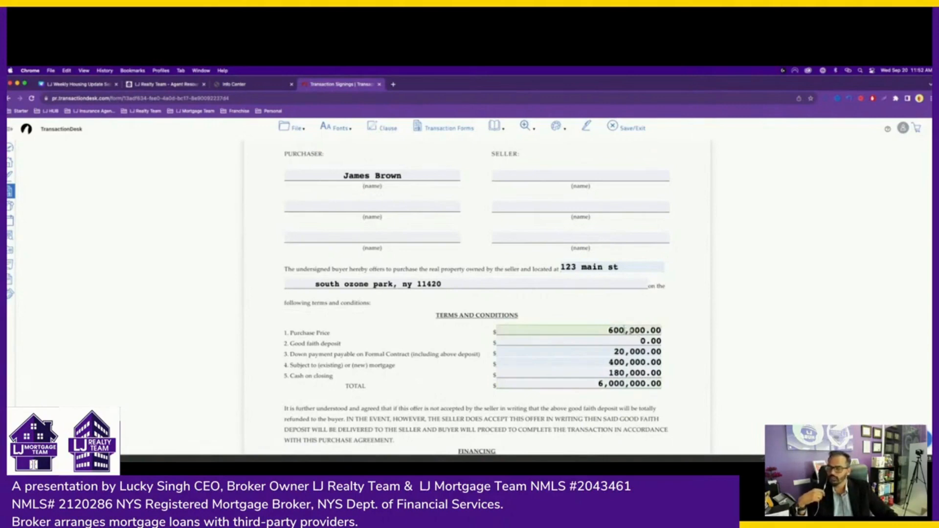
pyautogui.click(617, 383)
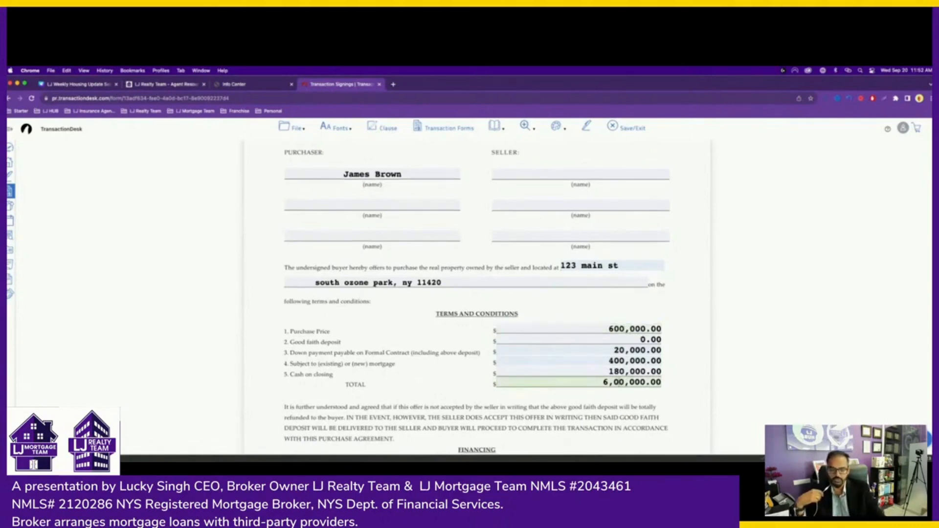
pyautogui.press('BackSpace')
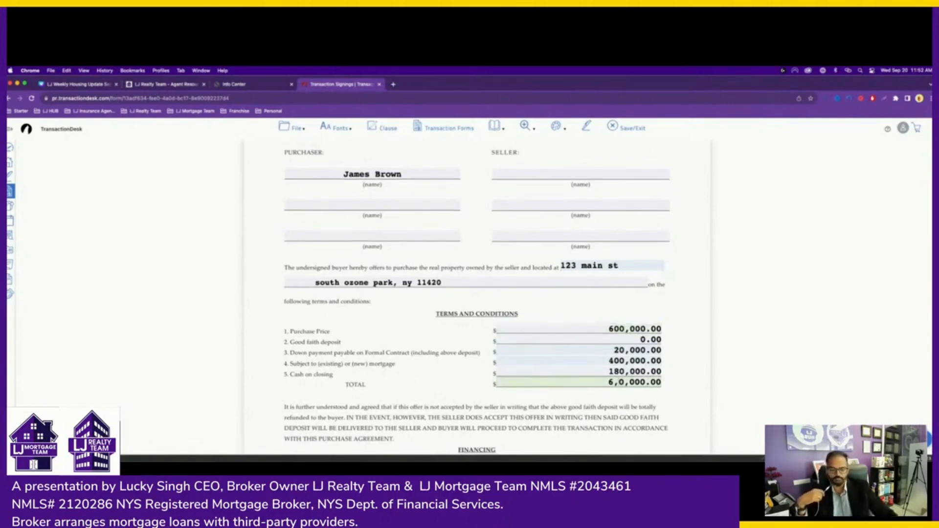
pyautogui.click(699, 397)
pyautogui.click(632, 383)
pyautogui.write('0')
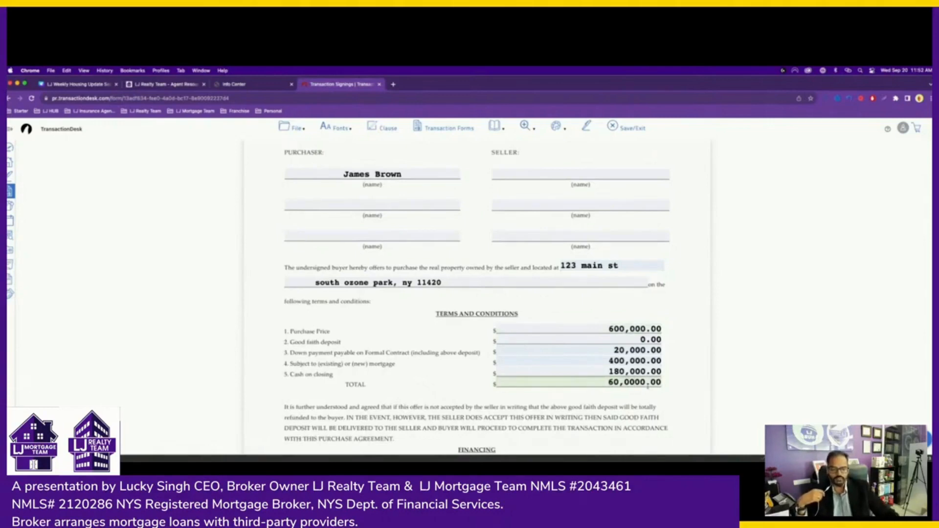
pyautogui.click(662, 391)
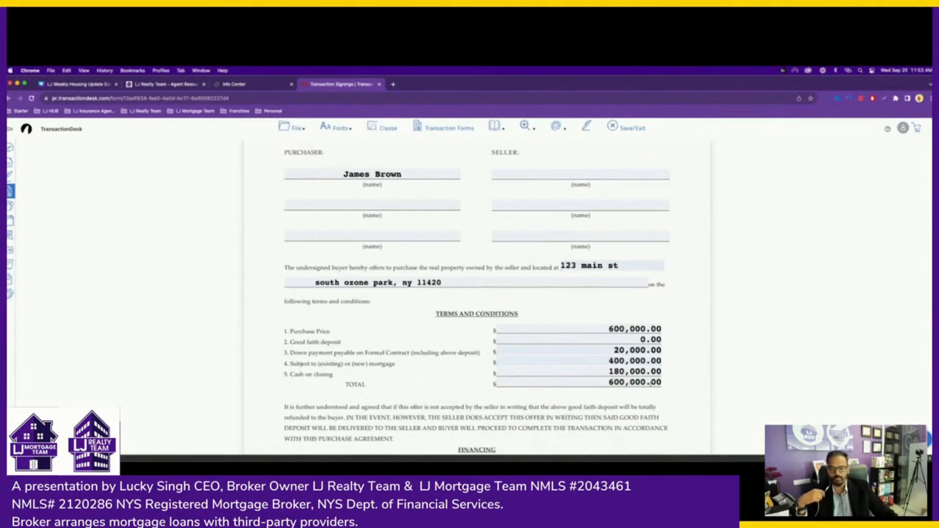
# - Recheck the deposit, mortgage, cash on closing and TOTAL amounts, then scroll toward Financing
pyautogui.click(626, 343)
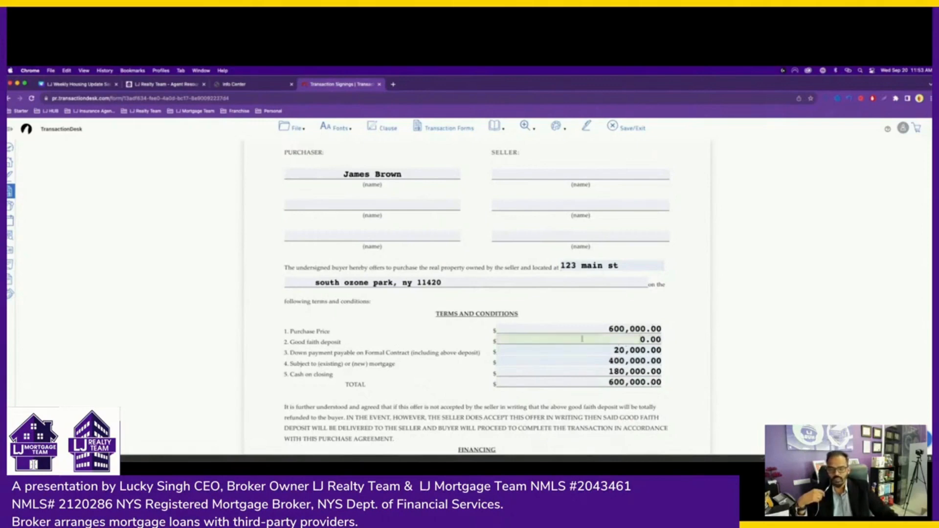
pyautogui.click(297, 357)
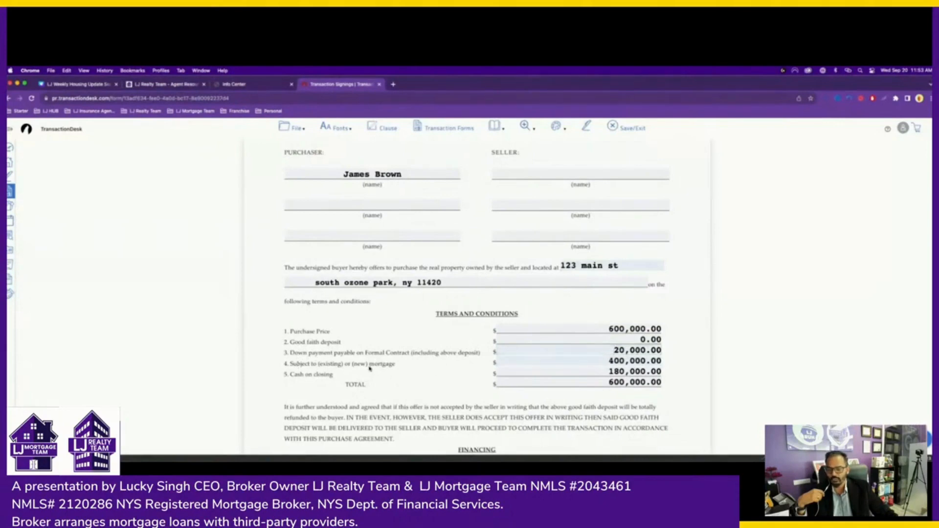
pyautogui.click(605, 363)
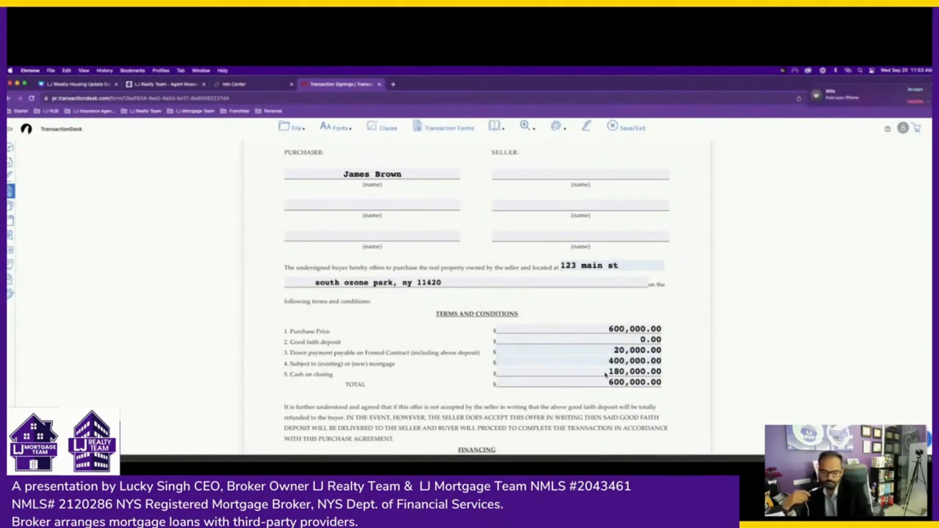
pyautogui.click(605, 373)
pyautogui.click(594, 383)
pyautogui.scroll(-1, 546, 385)
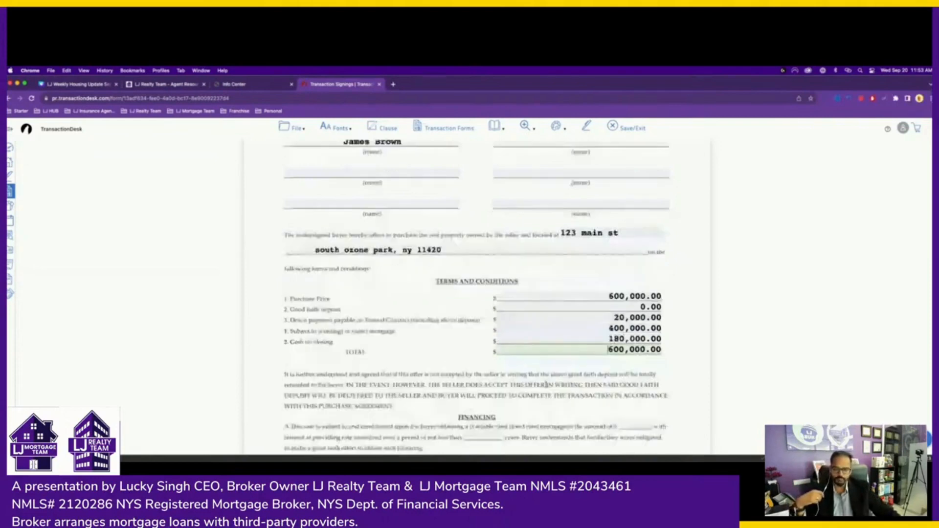
pyautogui.scroll(-2, 546, 384)
pyautogui.scroll(-3, 574, 323)
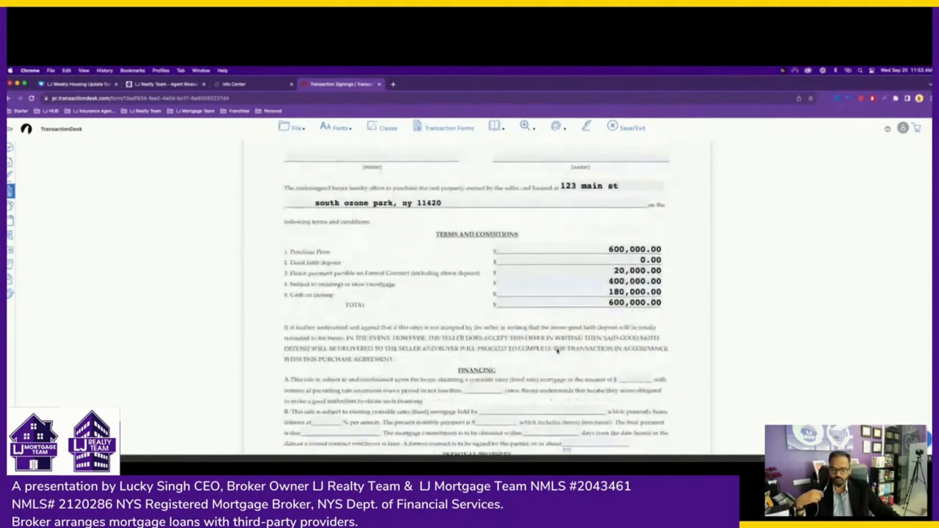
# - Fill the Financing mortgage amount with 400,000.00
pyautogui.click(636, 310)
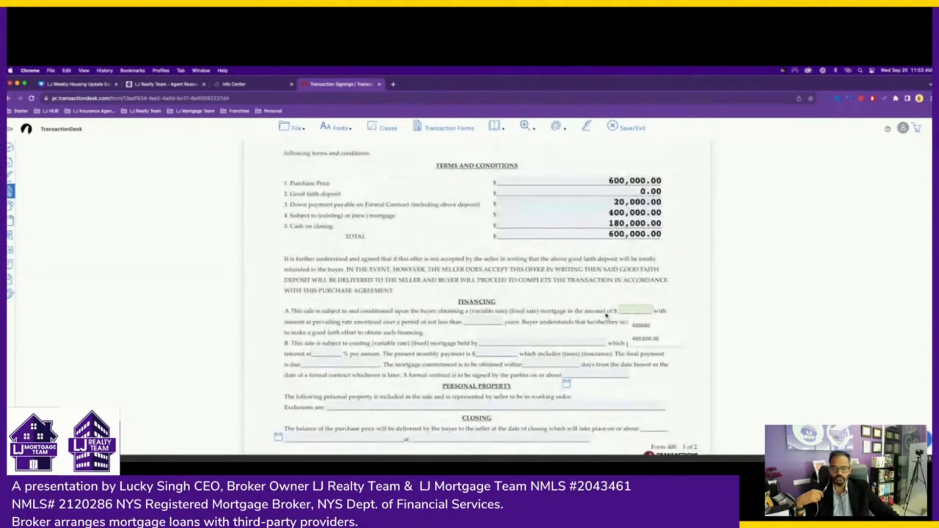
pyautogui.scroll(-1, 607, 315)
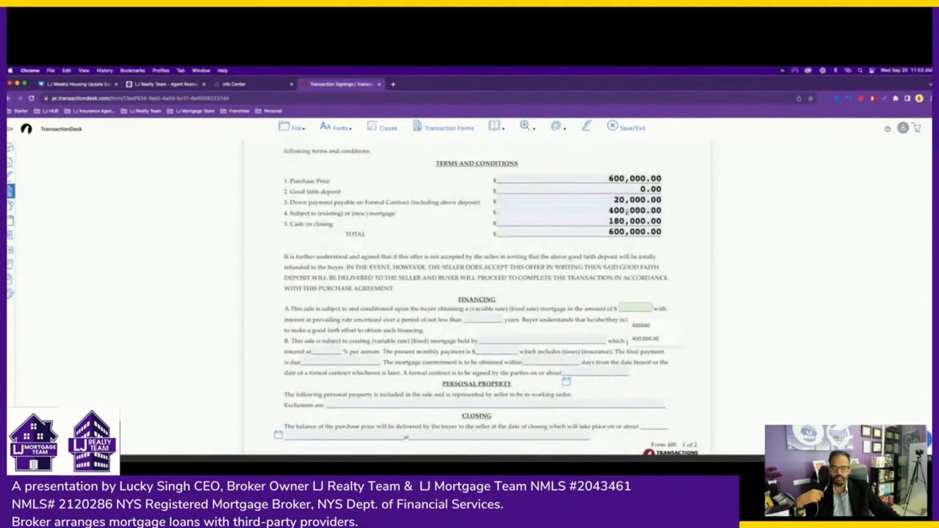
pyautogui.click(645, 339)
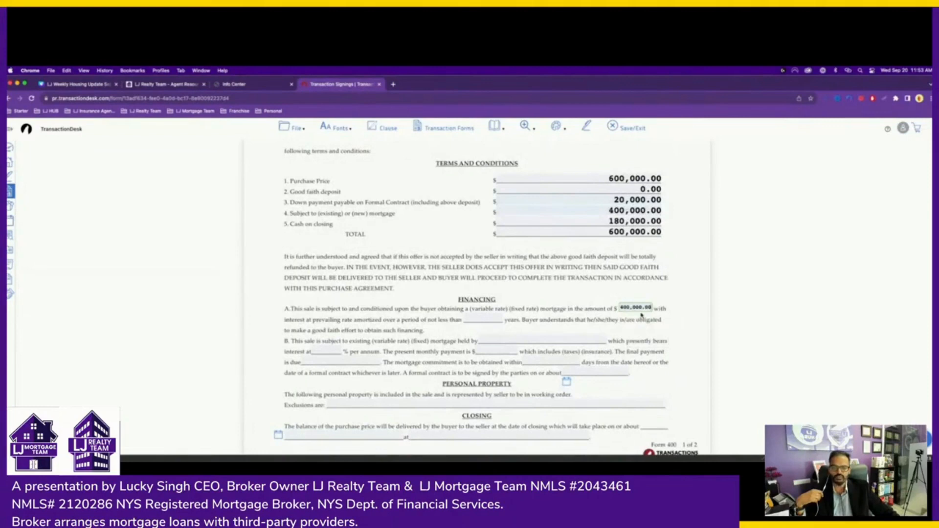
# - Set the amortization term to 30 years and leave Exclusions blank
pyautogui.click(474, 318)
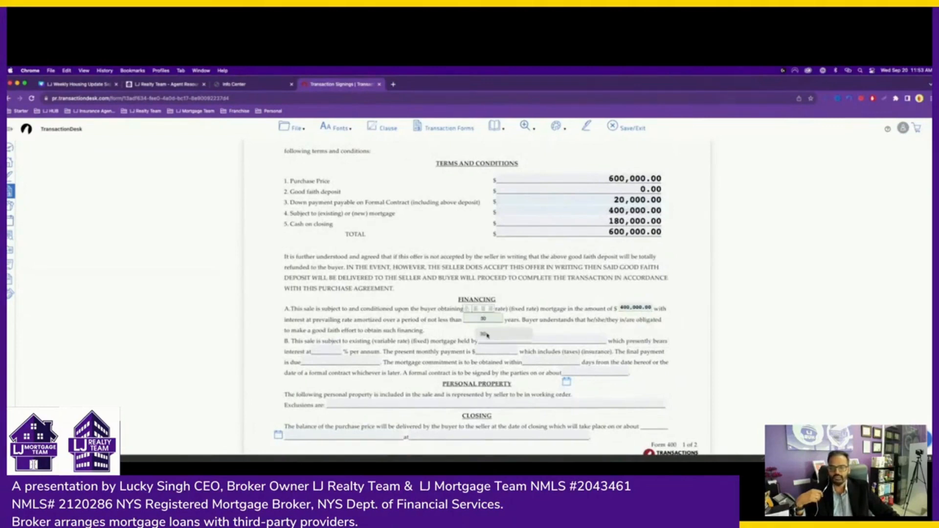
pyautogui.click(485, 334)
pyautogui.scroll(-2, 543, 322)
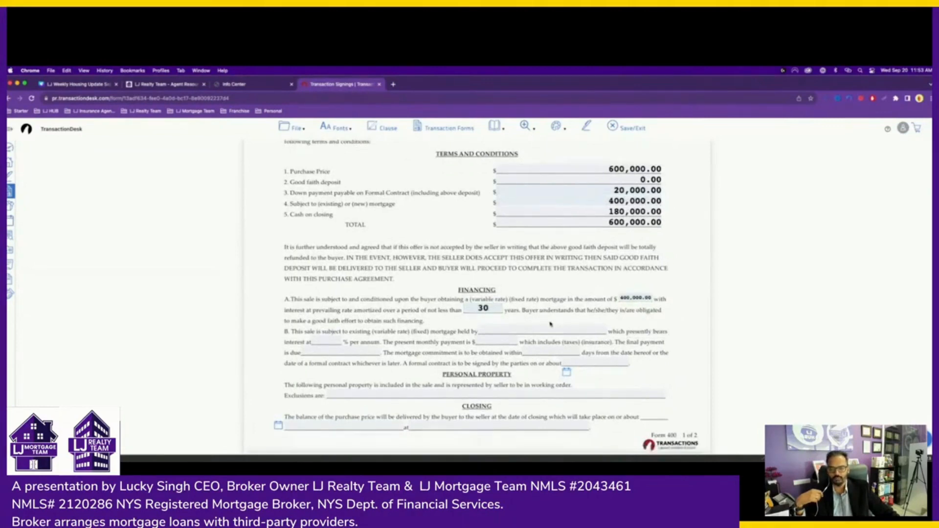
pyautogui.scroll(-2, 550, 323)
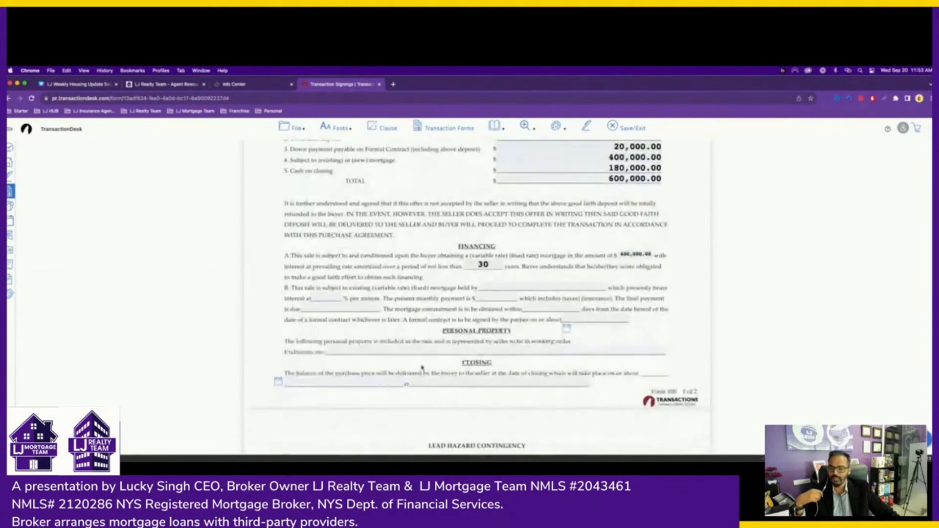
pyautogui.click(411, 350)
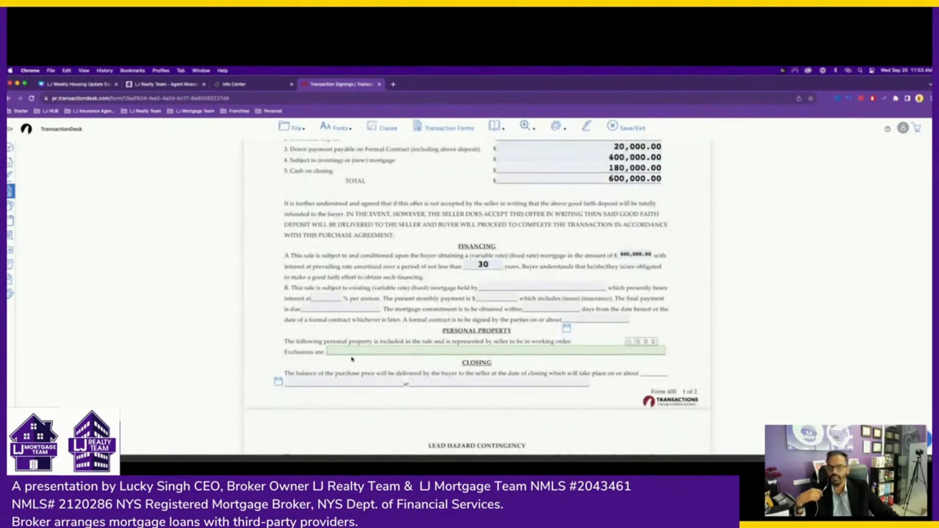
pyautogui.scroll(-2, 421, 362)
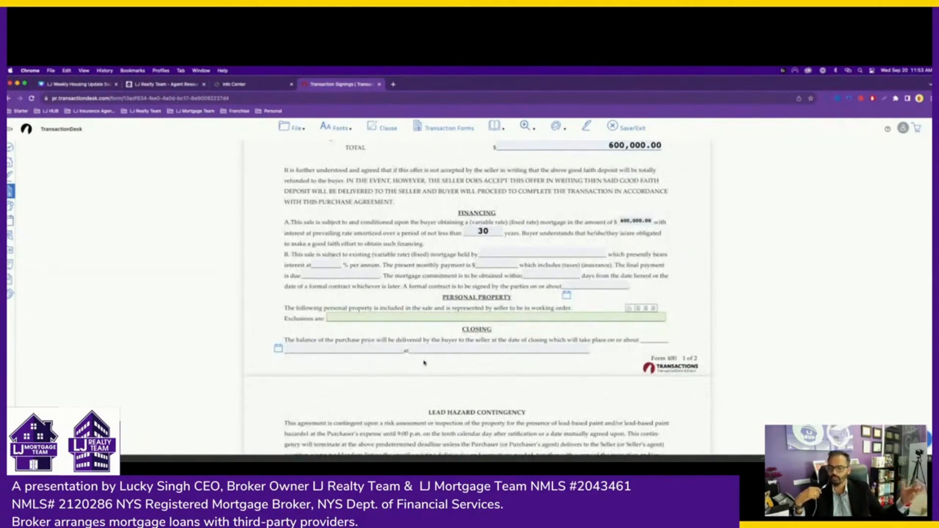
pyautogui.click(427, 370)
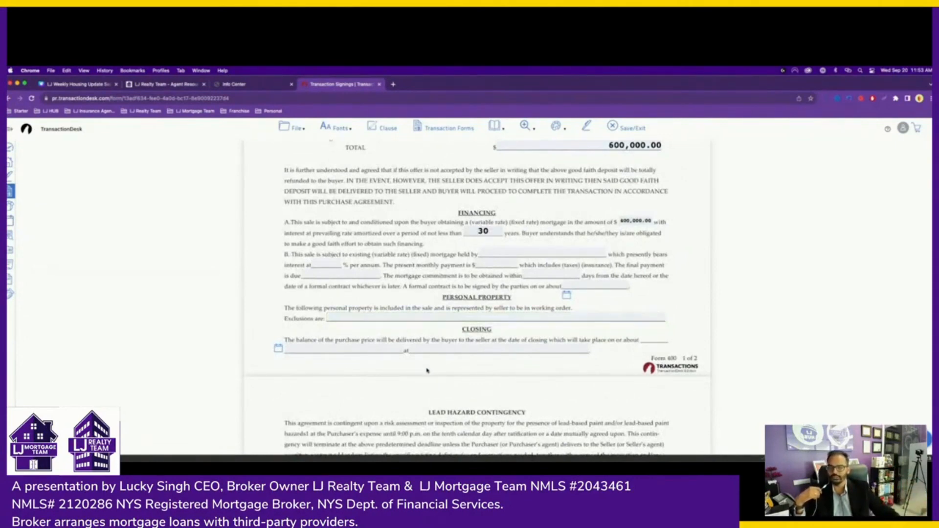
pyautogui.scroll(3, 427, 370)
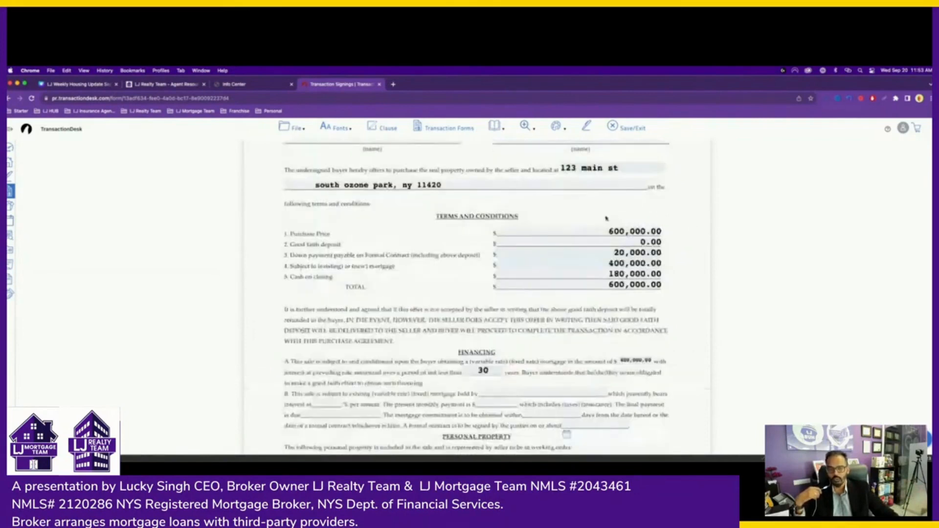
pyautogui.scroll(2, 596, 256)
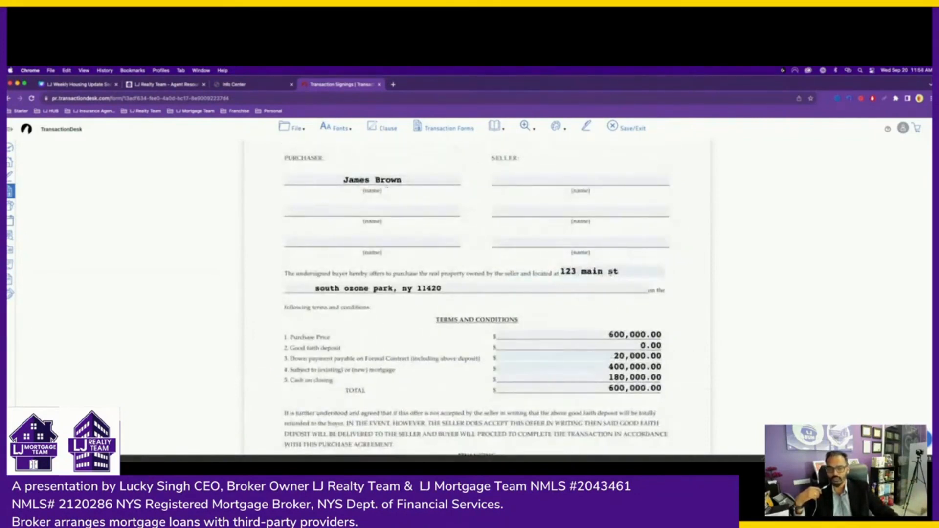
pyautogui.scroll(-1, 490, 312)
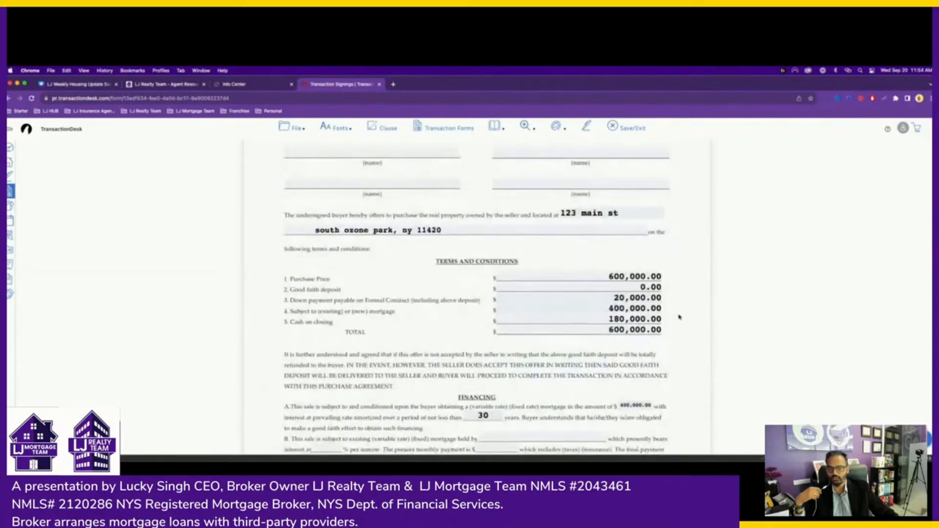
pyautogui.scroll(-2, 497, 318)
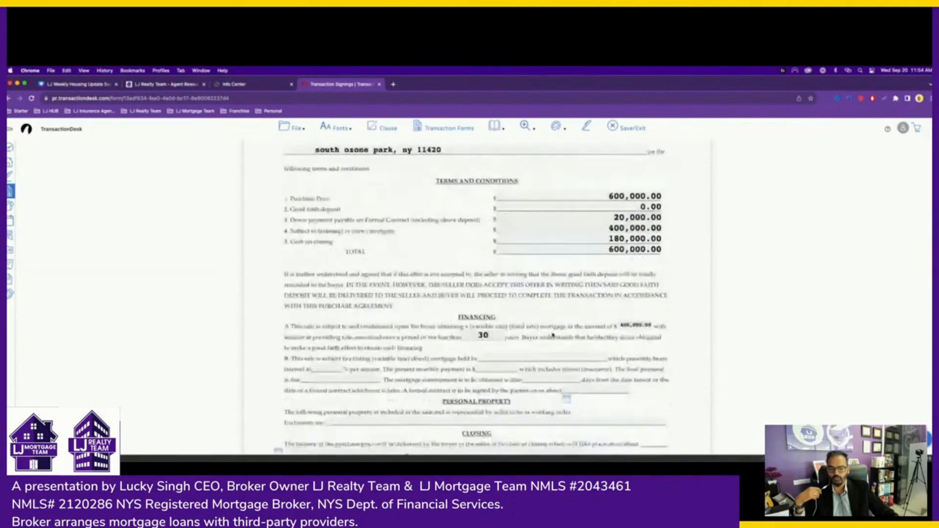
pyautogui.scroll(-6, 519, 294)
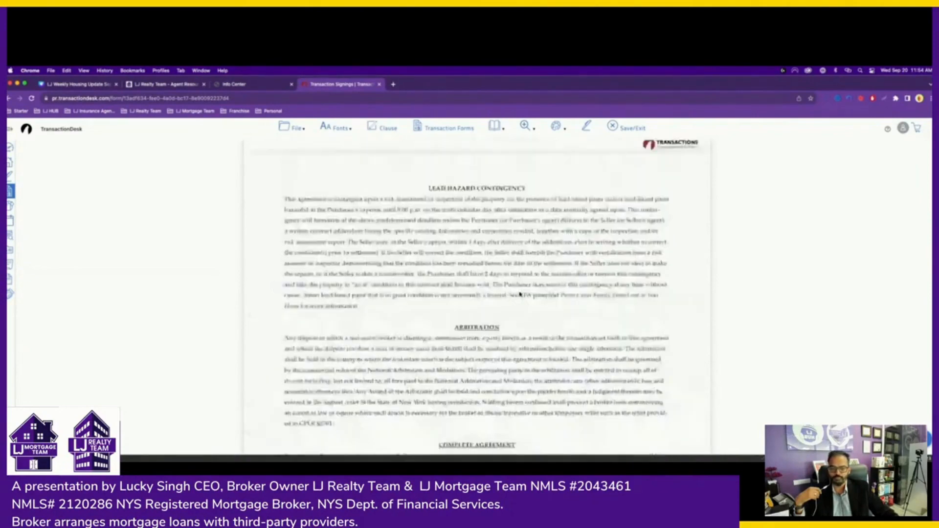
pyautogui.scroll(-4, 520, 294)
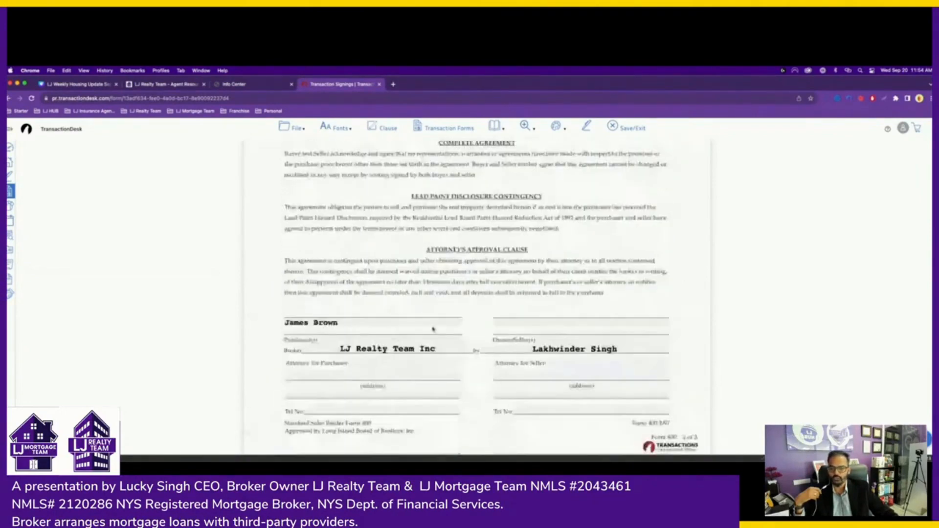
pyautogui.click(364, 362)
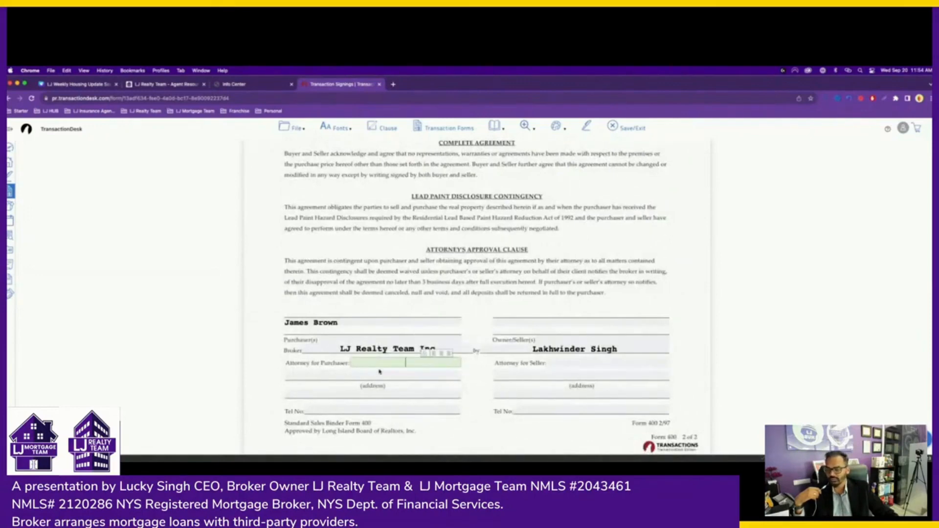
pyautogui.click(397, 428)
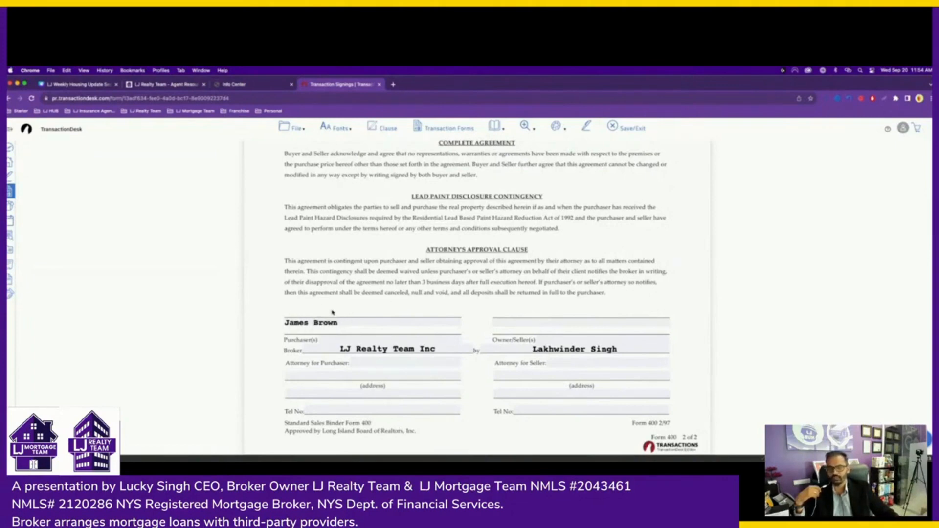
# - Send the filled Sales Agreement (Binder) to a new AuthentiSign signing and scroll through it
pyautogui.click(586, 127)
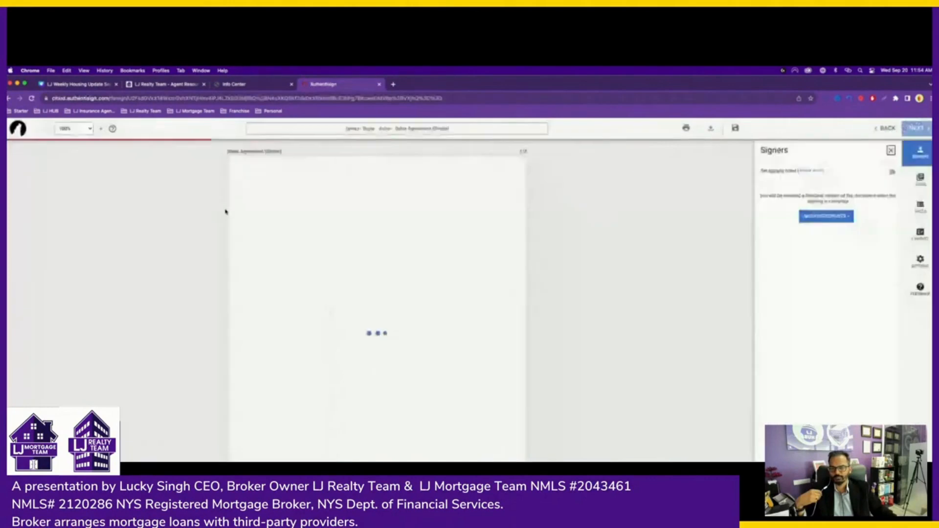
pyautogui.scroll(-5, 480, 180)
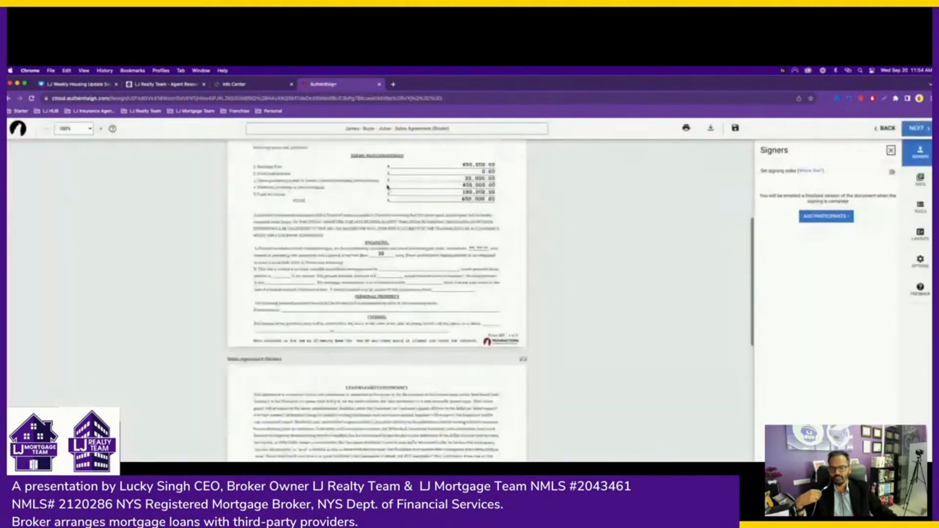
pyautogui.scroll(-7, 443, 276)
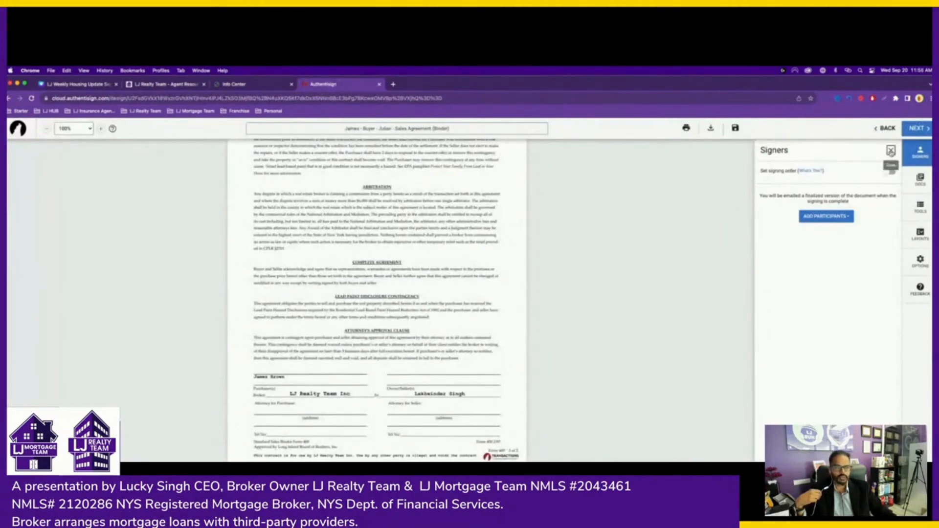
# - Add the buyer from the transaction's contacts as a remote signer on the Sales Agreement (Binder), then show the signing field tools
pyautogui.click(891, 151)
pyautogui.click(920, 152)
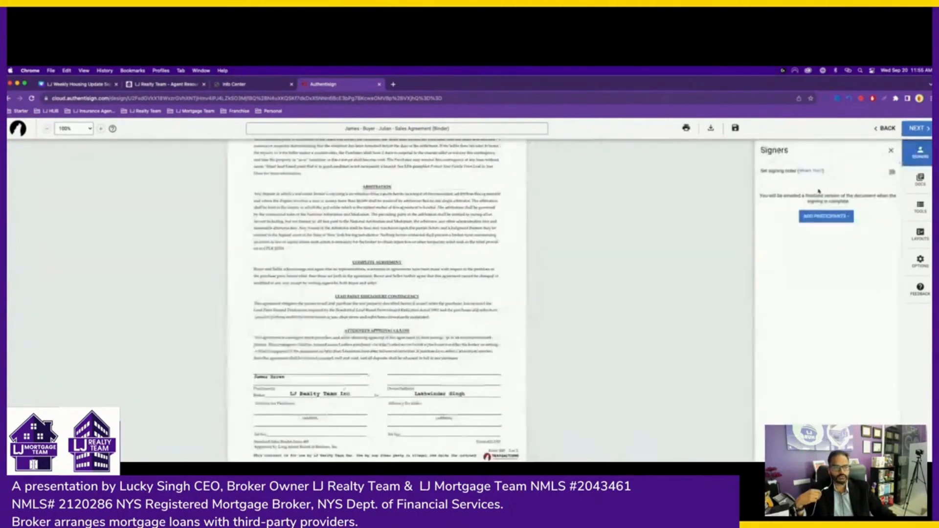
pyautogui.click(812, 219)
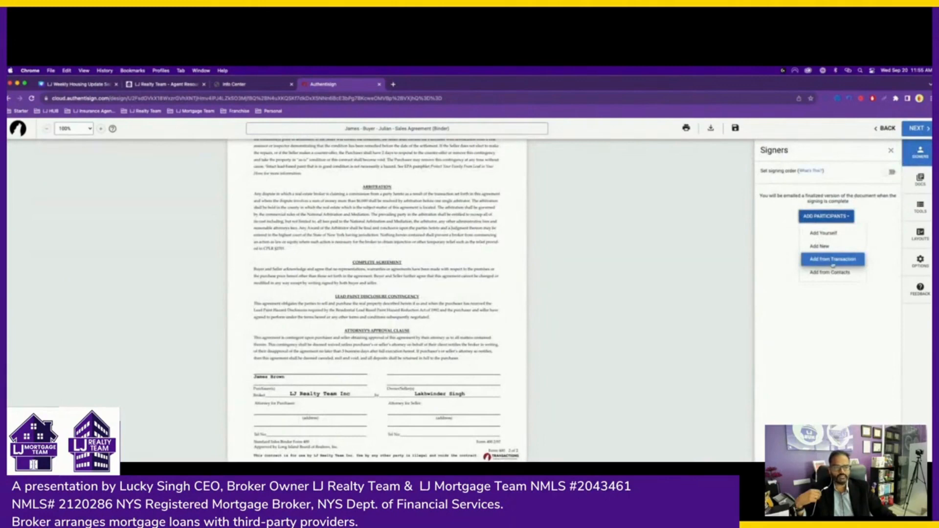
pyautogui.click(833, 259)
pyautogui.click(727, 243)
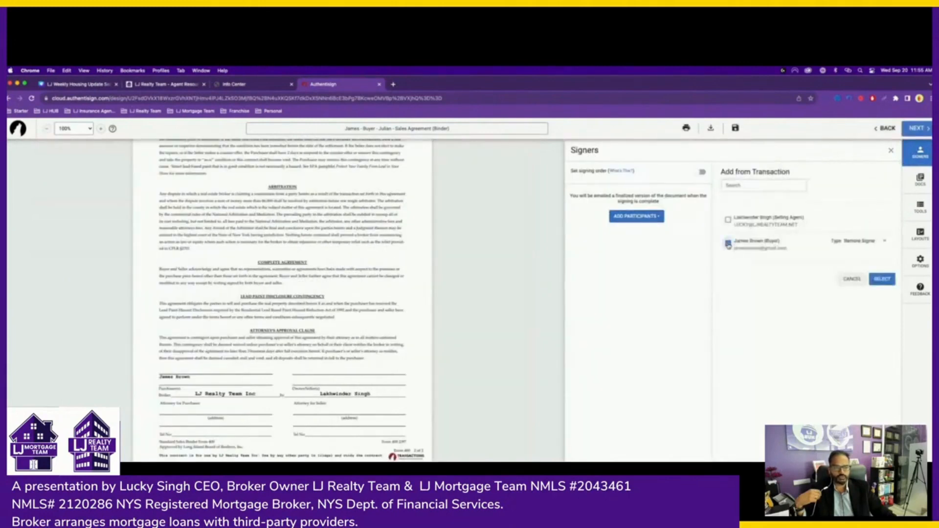
pyautogui.click(881, 279)
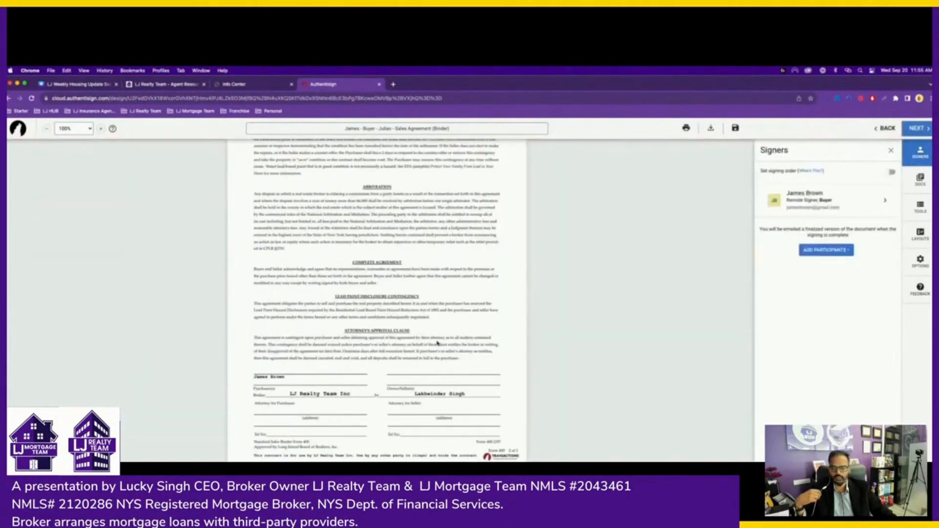
pyautogui.click(919, 209)
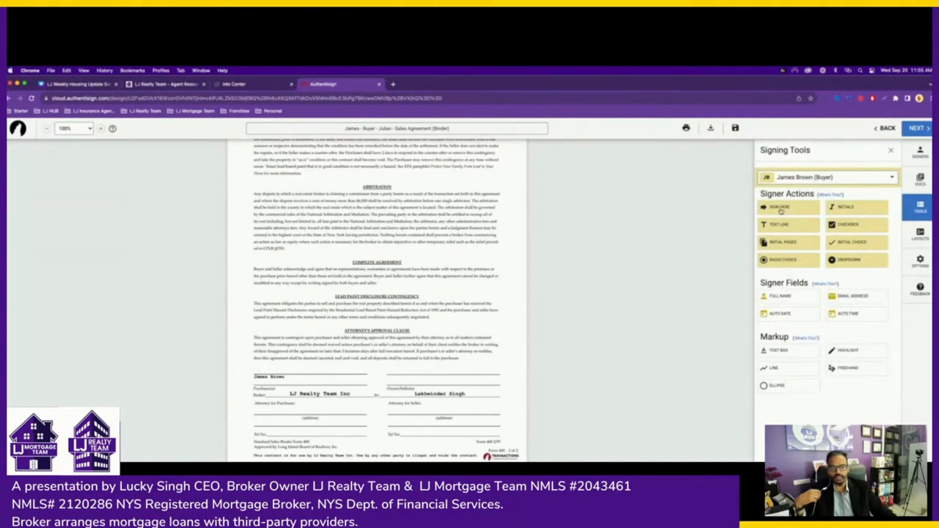
# - Place a Sign Here field and a date field on the purchaser signature line, then send the Binder for signing
pyautogui.moveTo(781, 210)
pyautogui.mouseDown()
pyautogui.moveTo(367, 306)
pyautogui.moveTo(384, 307)
pyautogui.moveTo(377, 293)
pyautogui.moveTo(342, 370)
pyautogui.moveTo(292, 366)
pyautogui.mouseUp()
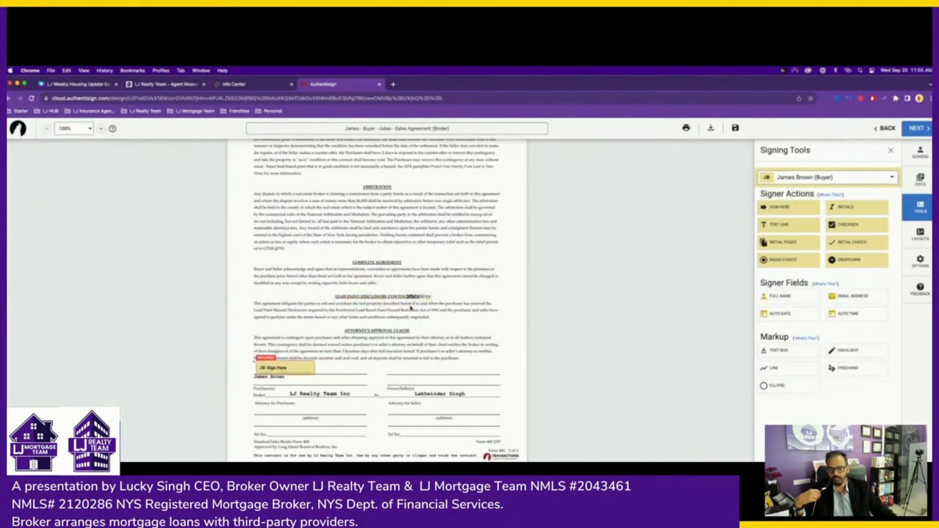
pyautogui.moveTo(419, 296)
pyautogui.mouseDown()
pyautogui.moveTo(333, 370)
pyautogui.moveTo(306, 371)
pyautogui.mouseUp()
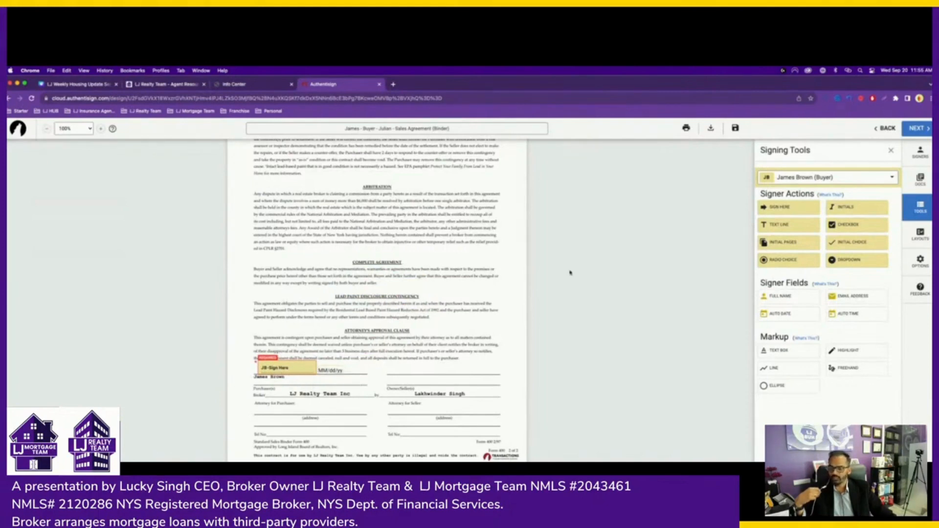
pyautogui.click(916, 129)
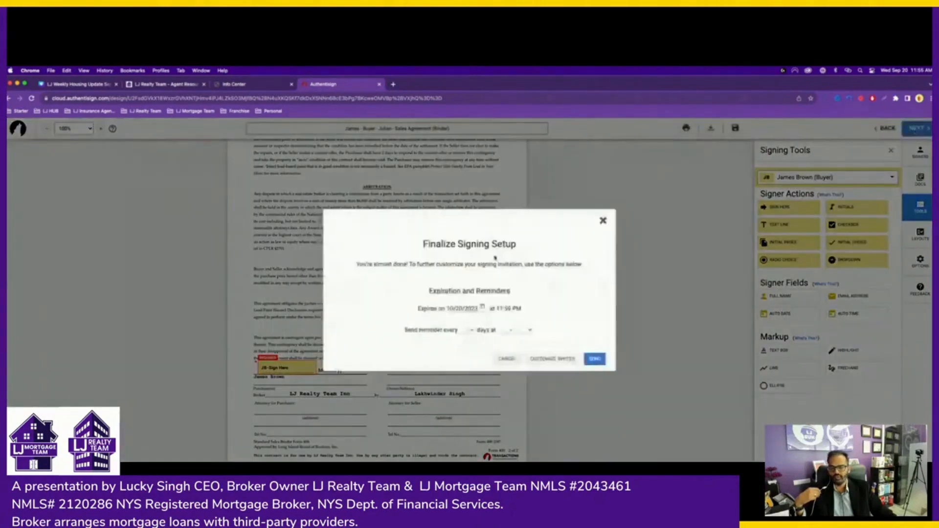
pyautogui.click(592, 361)
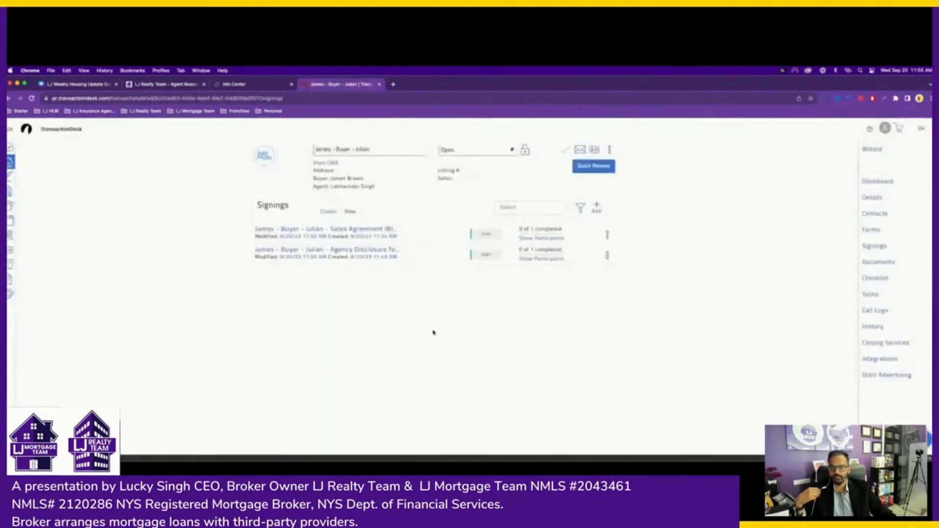
# - Go from the Signings list to the transaction's Forms list, then to its Contacts list
pyautogui.moveTo(256, 209); pyautogui.dragTo(293, 211)
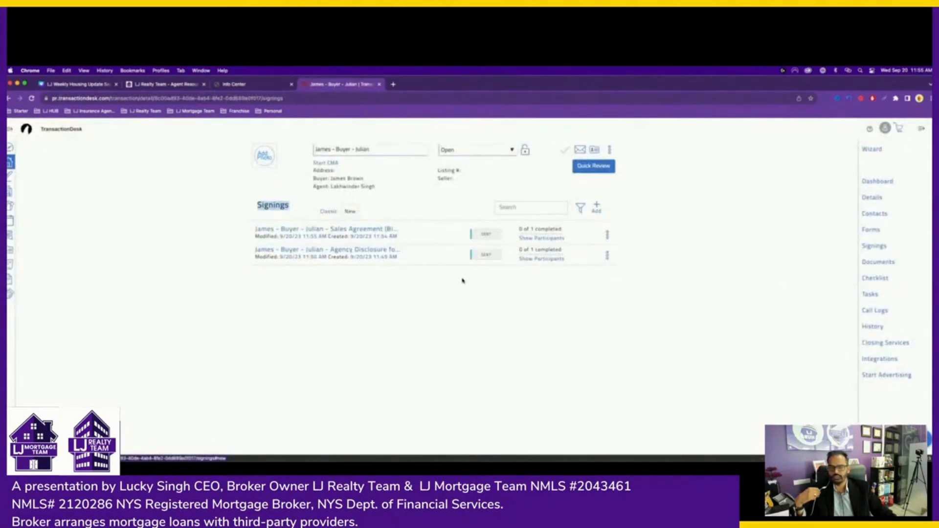
pyautogui.click(869, 232)
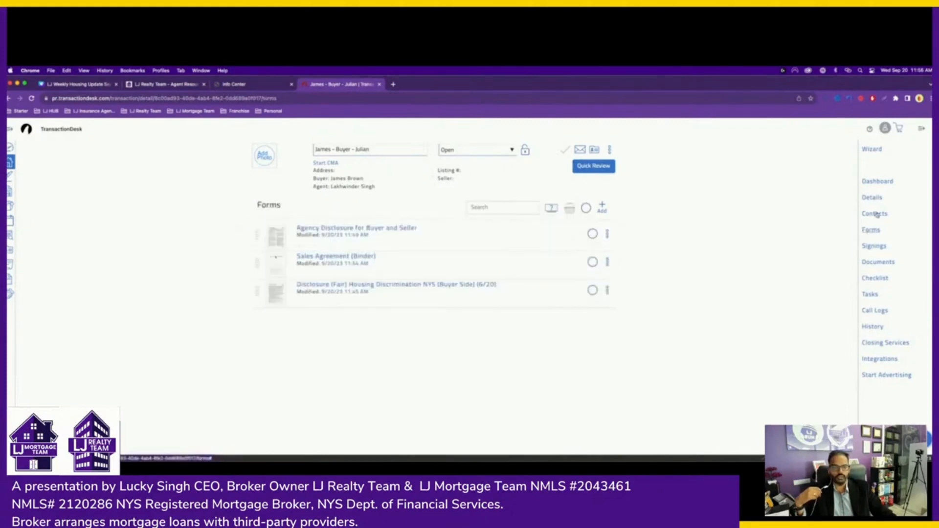
pyautogui.click(875, 213)
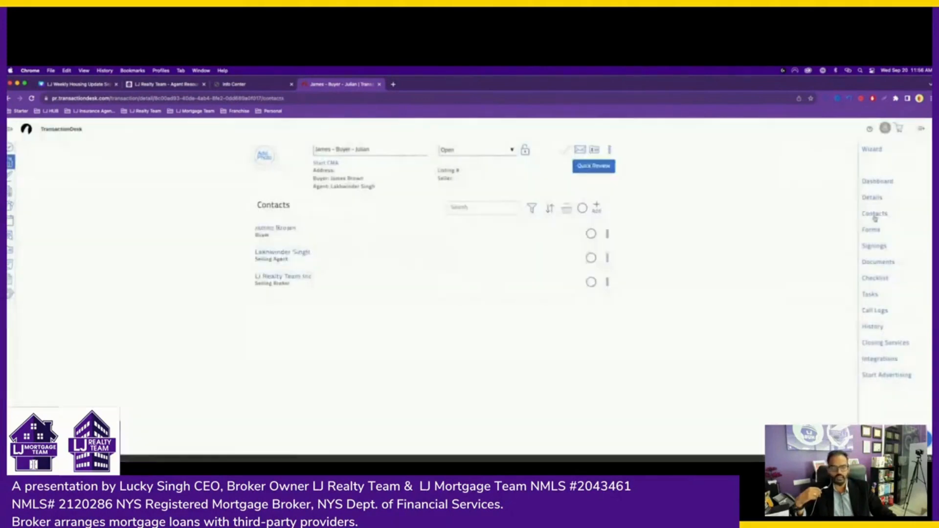